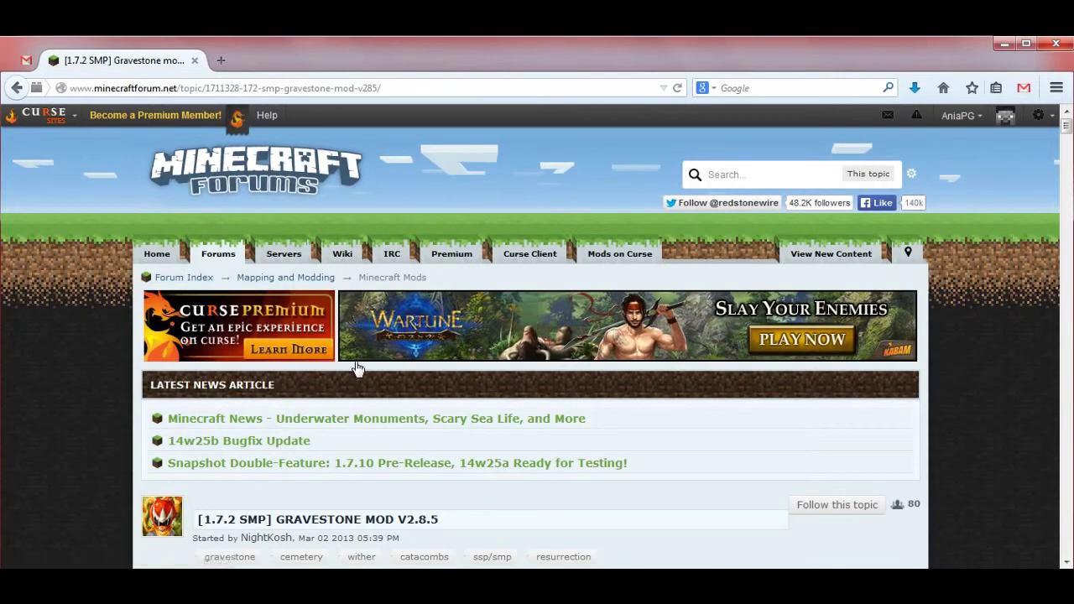
Step: Read through the Gravestone mod forum topic, from the introduction and description sections to the installation instructions
{"action": "scroll", "coordinate": [356, 368], "scroll_direction": "down", "scroll_amount": 3}
{"action": "scroll", "coordinate": [356, 367], "scroll_direction": "down", "scroll_amount": 3}
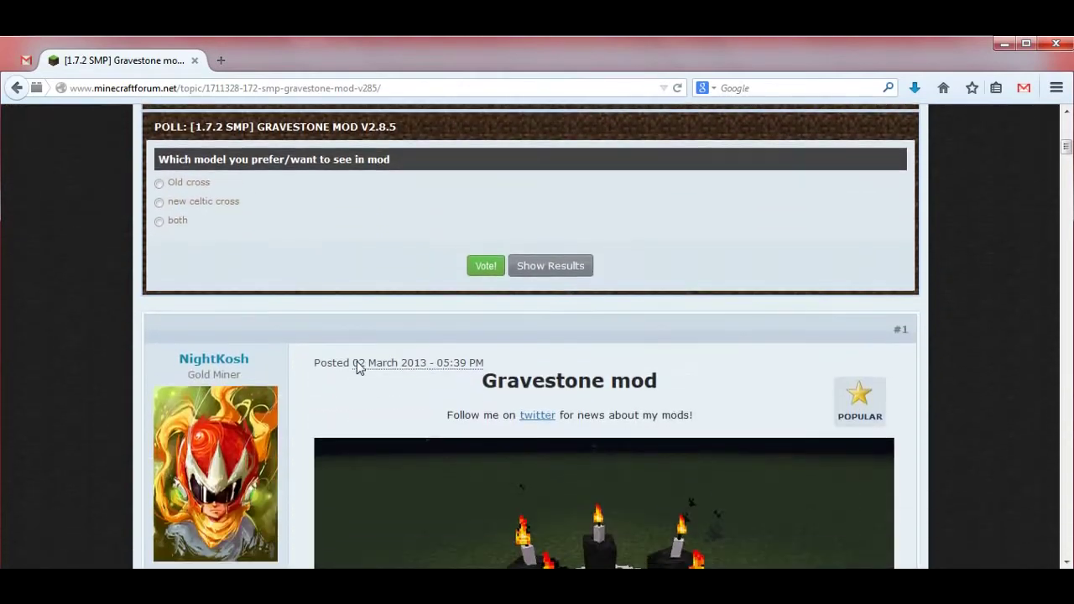
{"action": "scroll", "coordinate": [486, 386], "scroll_direction": "down", "scroll_amount": 2}
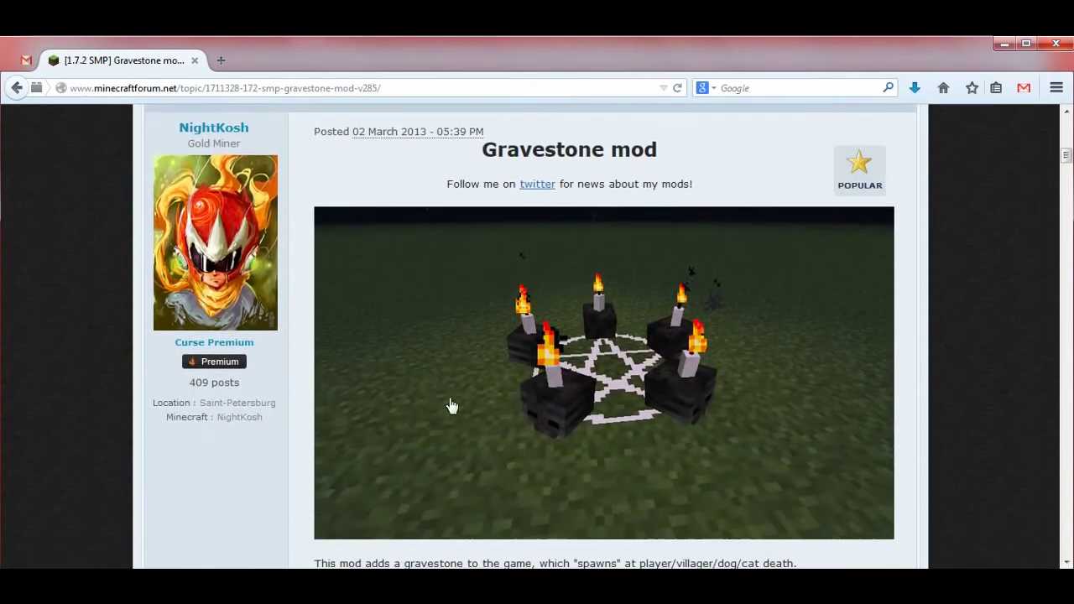
{"action": "scroll", "coordinate": [451, 406], "scroll_direction": "down", "scroll_amount": 3}
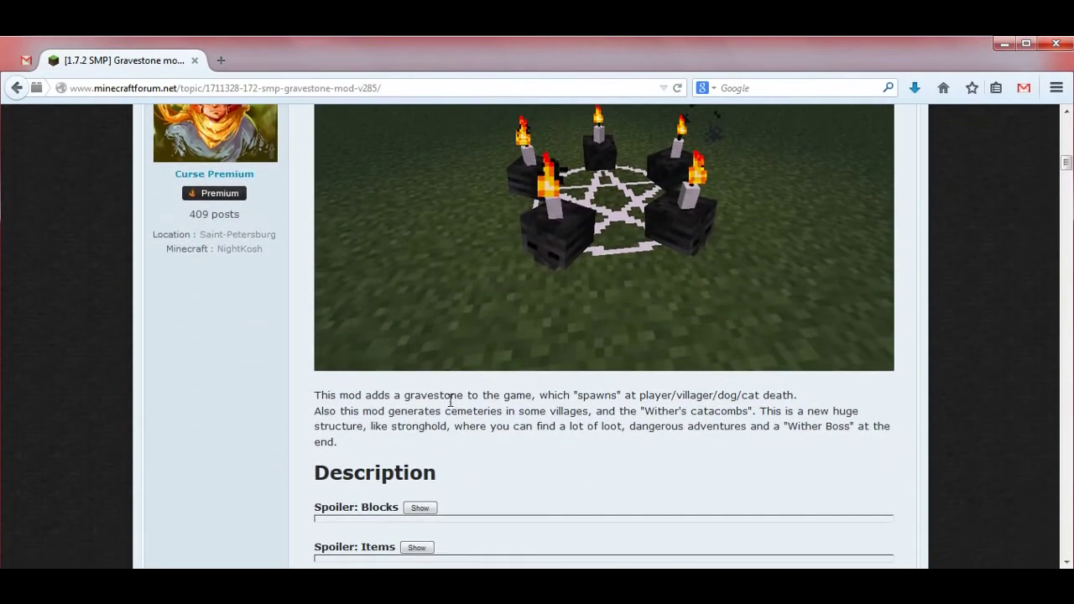
{"action": "scroll", "coordinate": [450, 401], "scroll_direction": "down", "scroll_amount": 1}
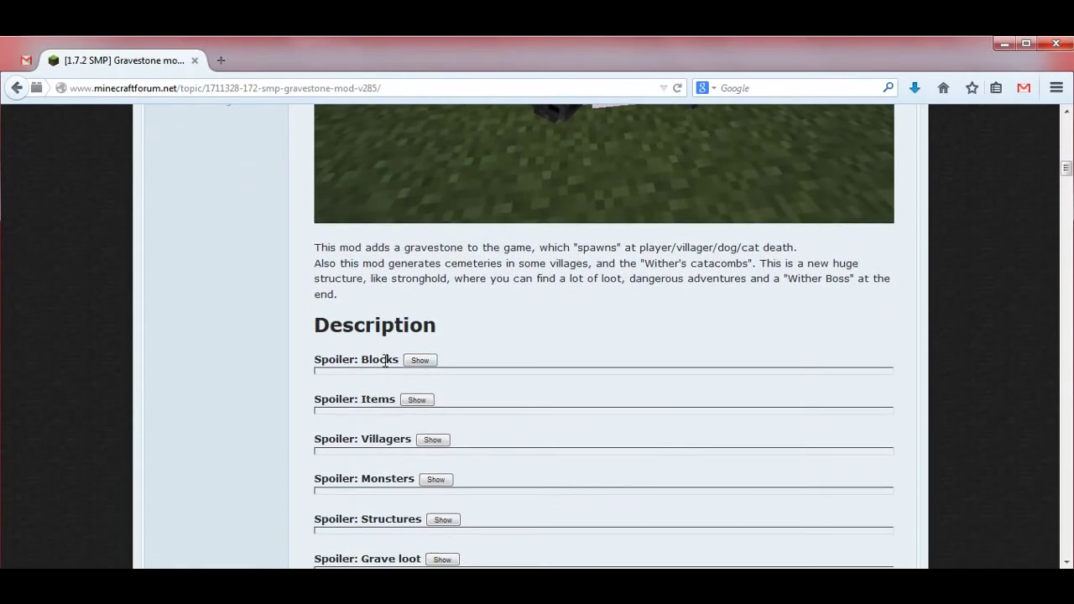
{"action": "scroll", "coordinate": [369, 412], "scroll_direction": "down", "scroll_amount": 1}
{"action": "scroll", "coordinate": [277, 396], "scroll_direction": "down", "scroll_amount": 2}
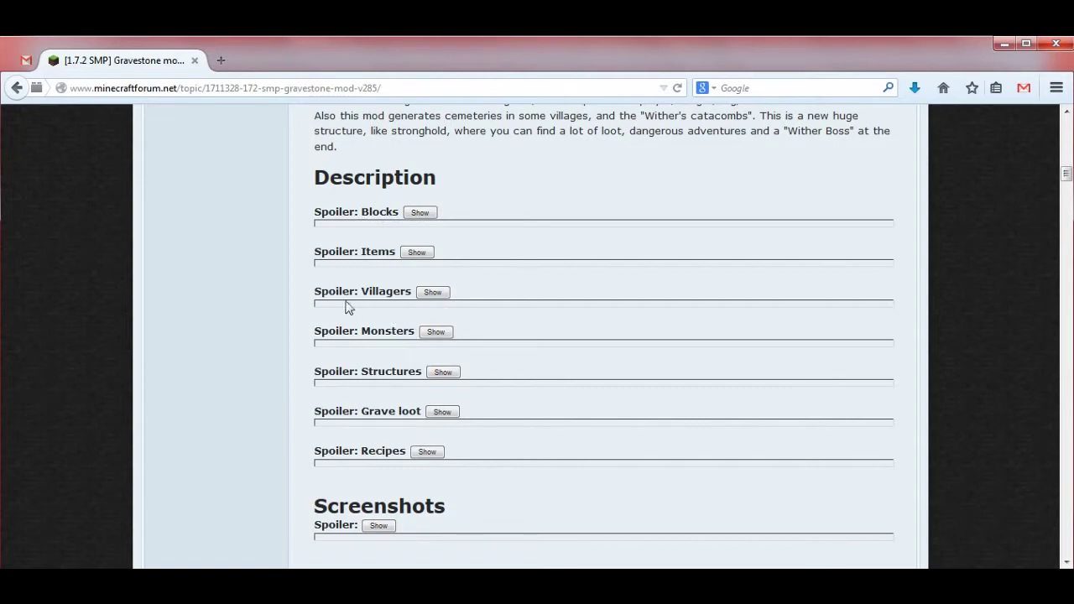
{"action": "scroll", "coordinate": [264, 371], "scroll_direction": "down", "scroll_amount": 2}
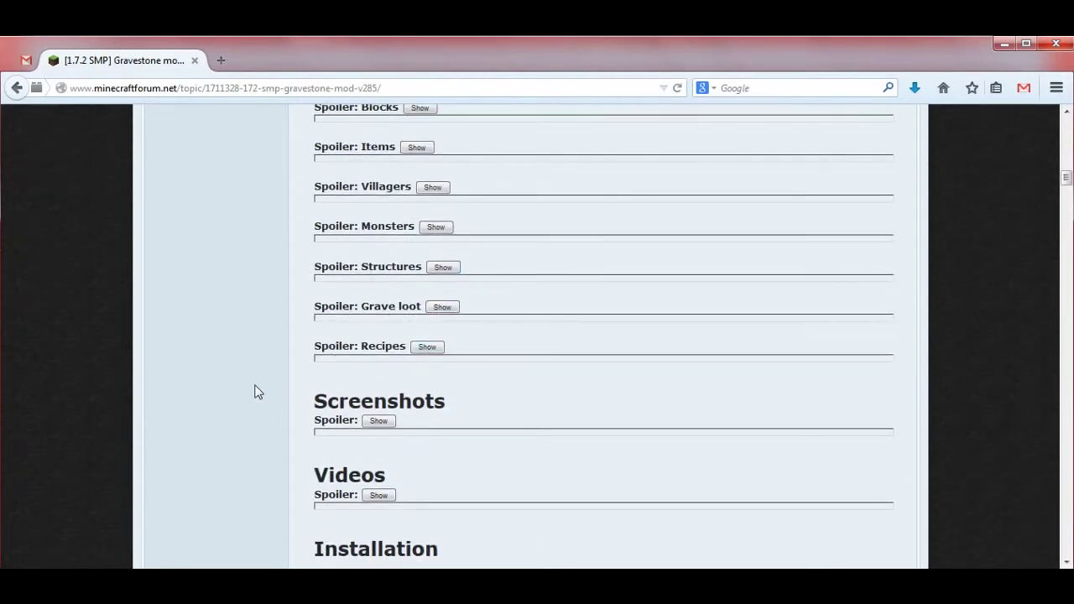
{"action": "scroll", "coordinate": [257, 388], "scroll_direction": "down", "scroll_amount": 2}
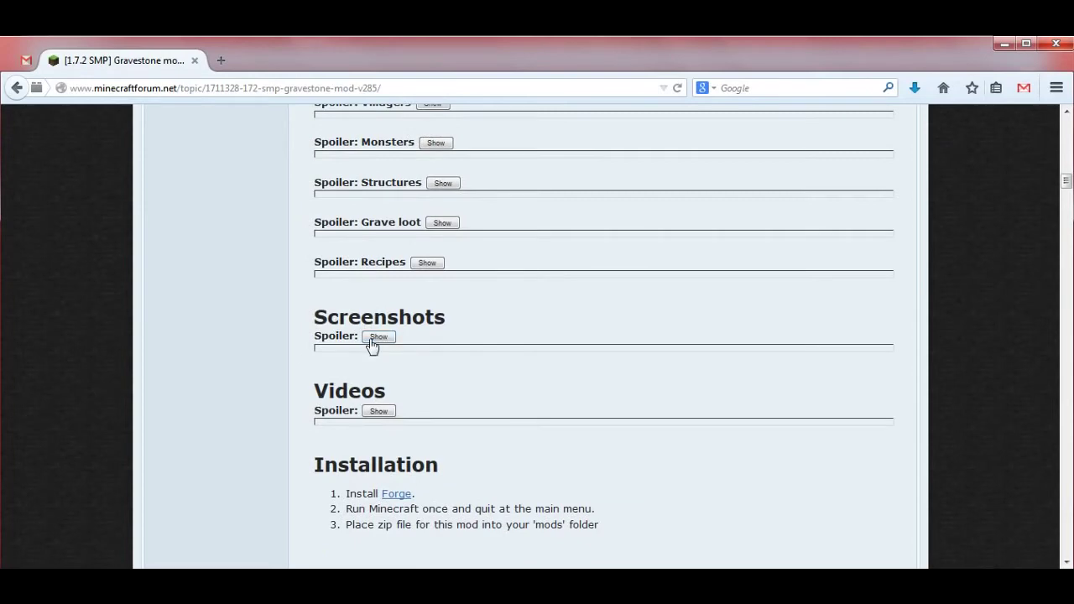
Step: Expand the Screenshots and nested Gravestones spoilers, look through the grave images, and collapse both spoilers
{"action": "left_click", "coordinate": [377, 338]}
{"action": "scroll", "coordinate": [244, 349], "scroll_direction": "down", "scroll_amount": 4}
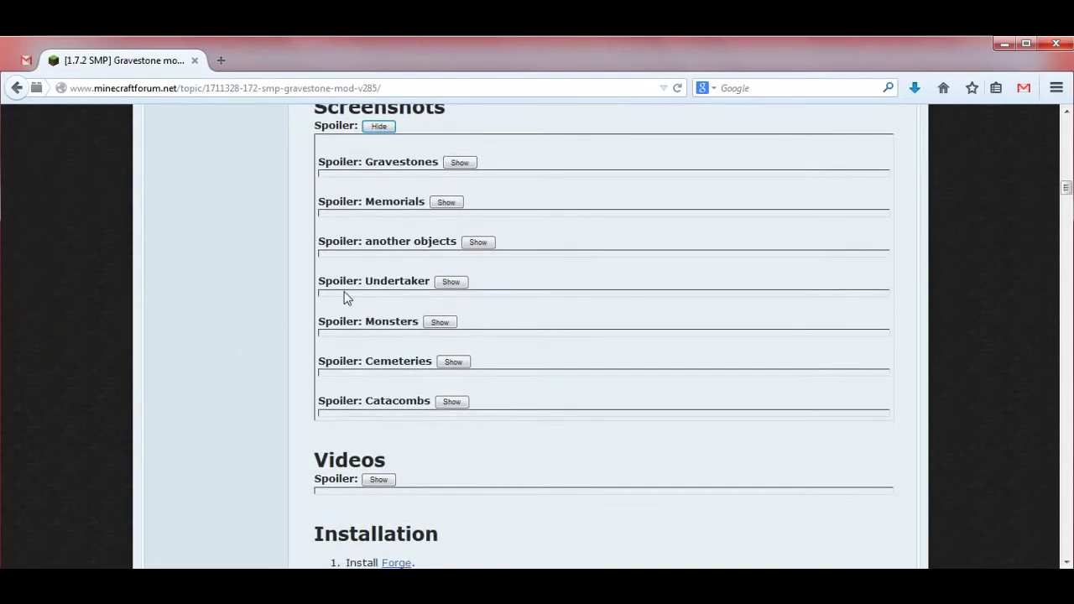
{"action": "left_click", "coordinate": [460, 164]}
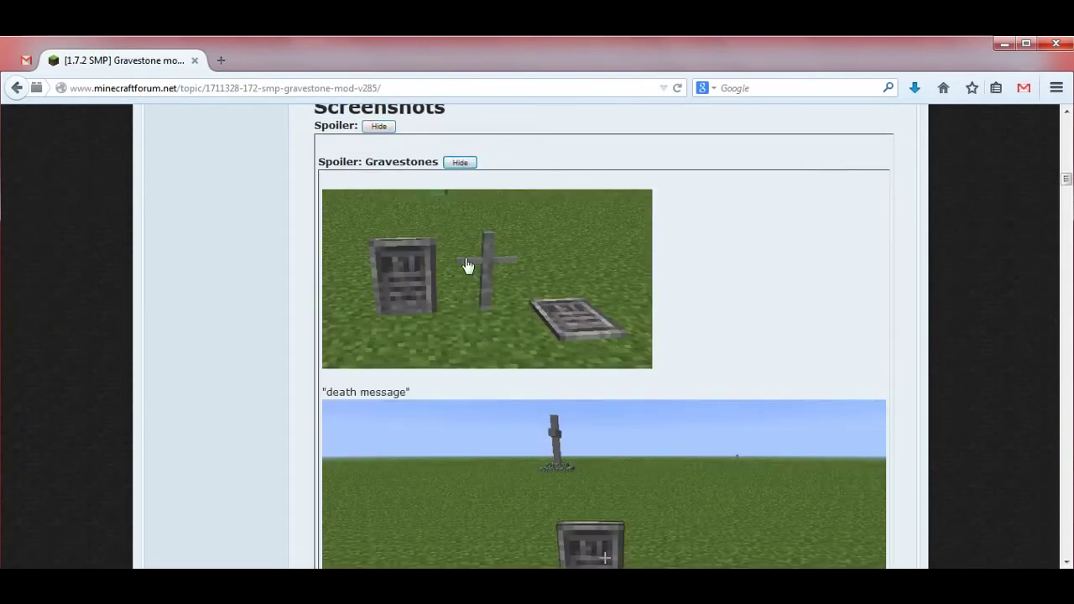
{"action": "scroll", "coordinate": [568, 487], "scroll_direction": "down", "scroll_amount": 3}
{"action": "scroll", "coordinate": [526, 470], "scroll_direction": "down", "scroll_amount": 9}
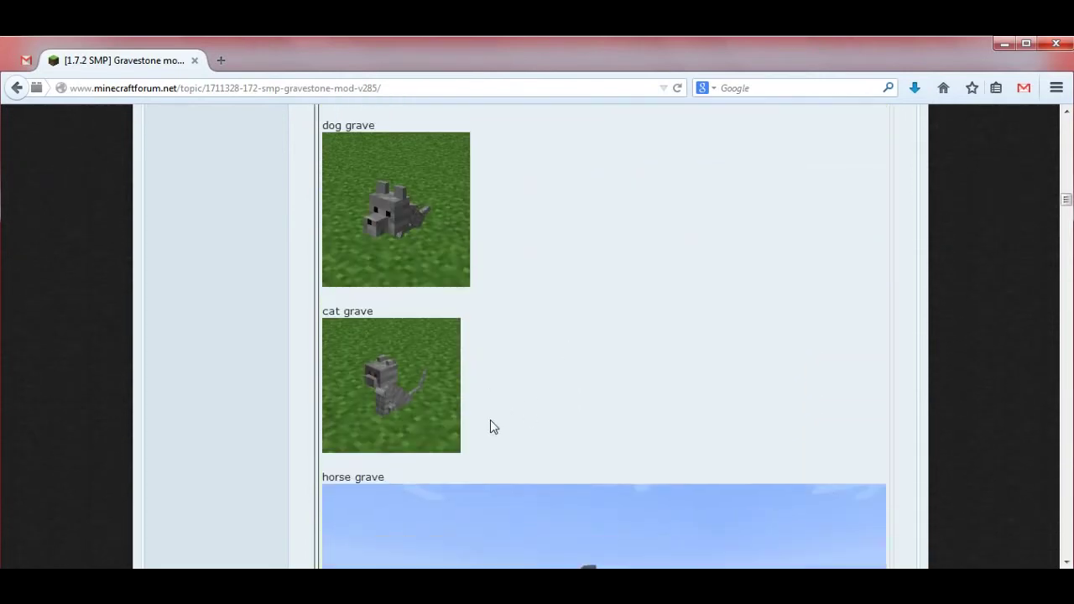
{"action": "scroll", "coordinate": [429, 430], "scroll_direction": "down", "scroll_amount": 3}
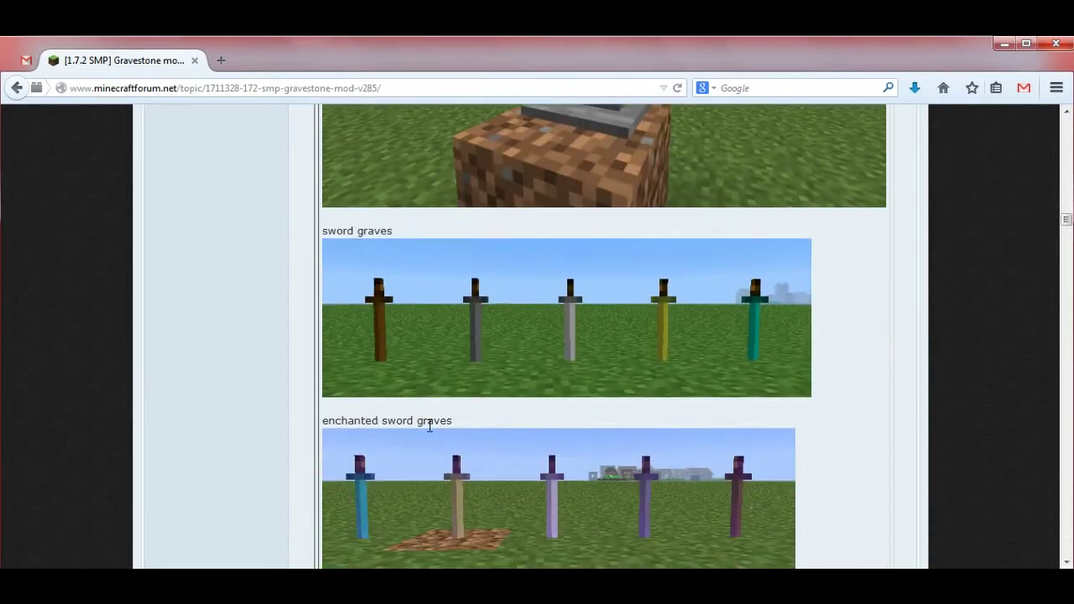
{"action": "scroll", "coordinate": [710, 446], "scroll_direction": "up", "scroll_amount": 12}
{"action": "scroll", "coordinate": [710, 446], "scroll_direction": "up", "scroll_amount": 6}
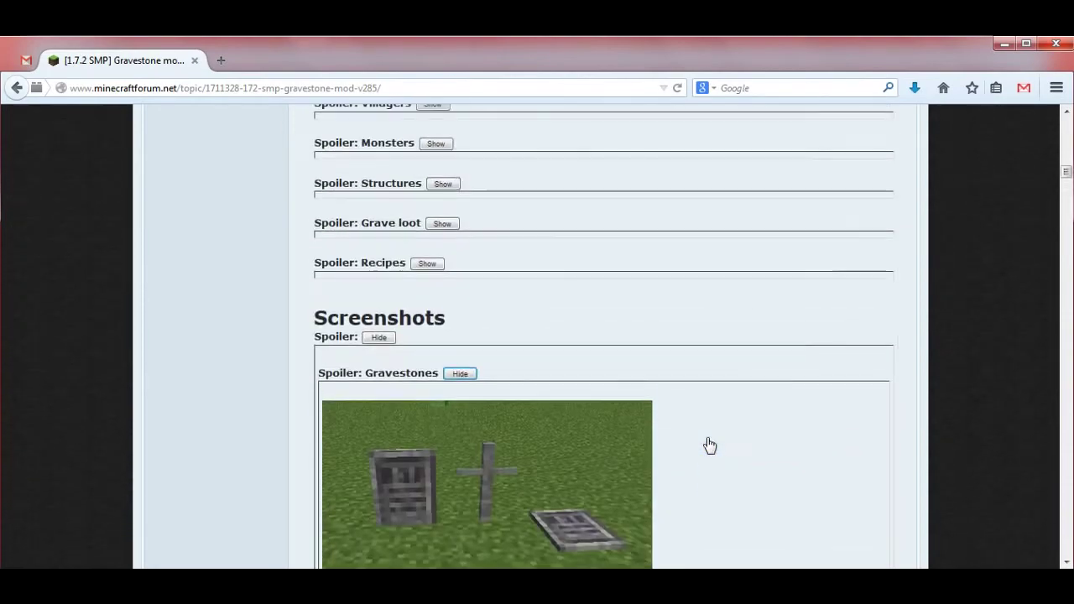
{"action": "left_click", "coordinate": [454, 377]}
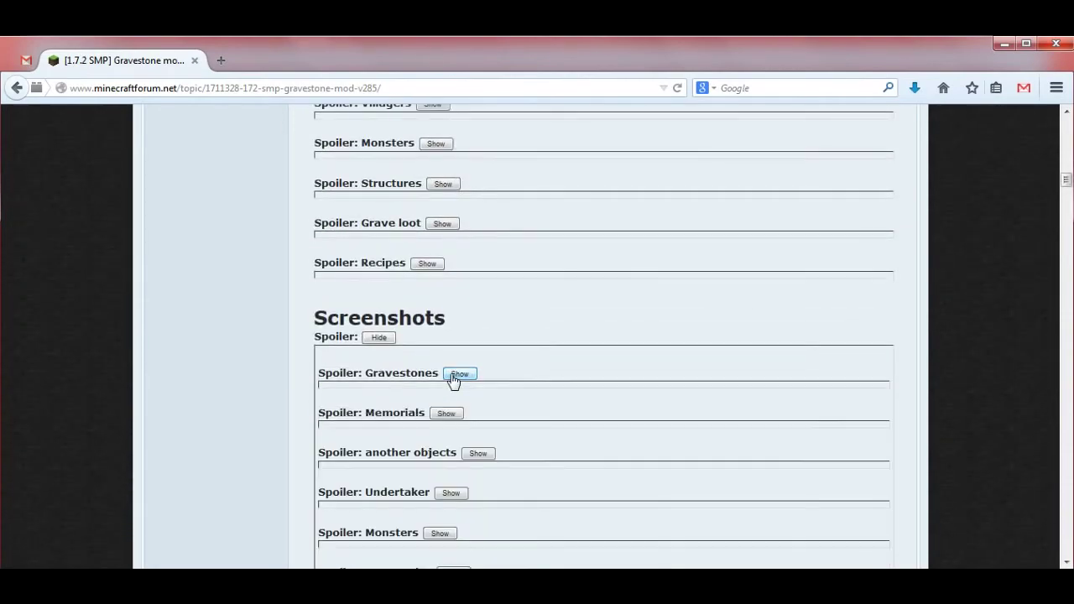
{"action": "left_click", "coordinate": [381, 340]}
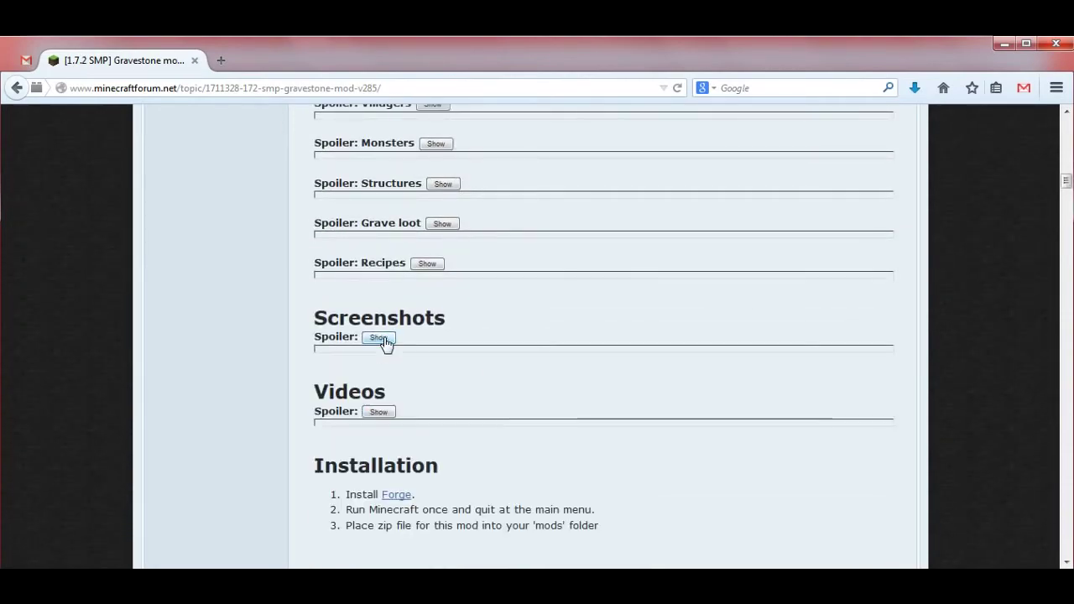
Step: Expand the Videos spoiler, look through the embedded mod review videos, and collapse the spoiler
{"action": "left_click", "coordinate": [382, 412]}
{"action": "scroll", "coordinate": [256, 414], "scroll_direction": "down", "scroll_amount": 3}
{"action": "scroll", "coordinate": [256, 414], "scroll_direction": "down", "scroll_amount": 3}
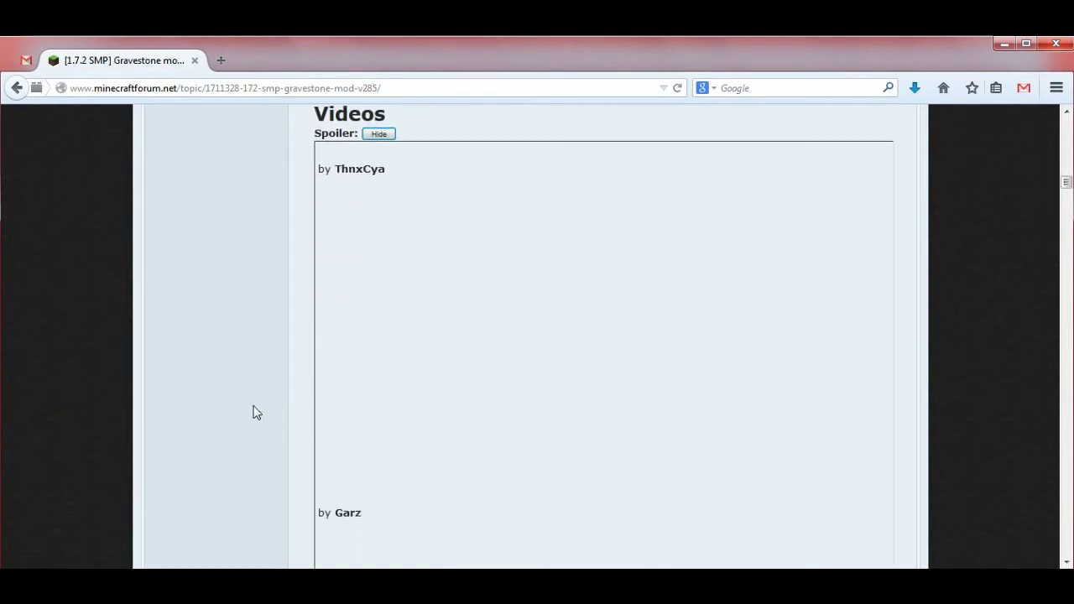
{"action": "scroll", "coordinate": [256, 412], "scroll_direction": "up", "scroll_amount": 3}
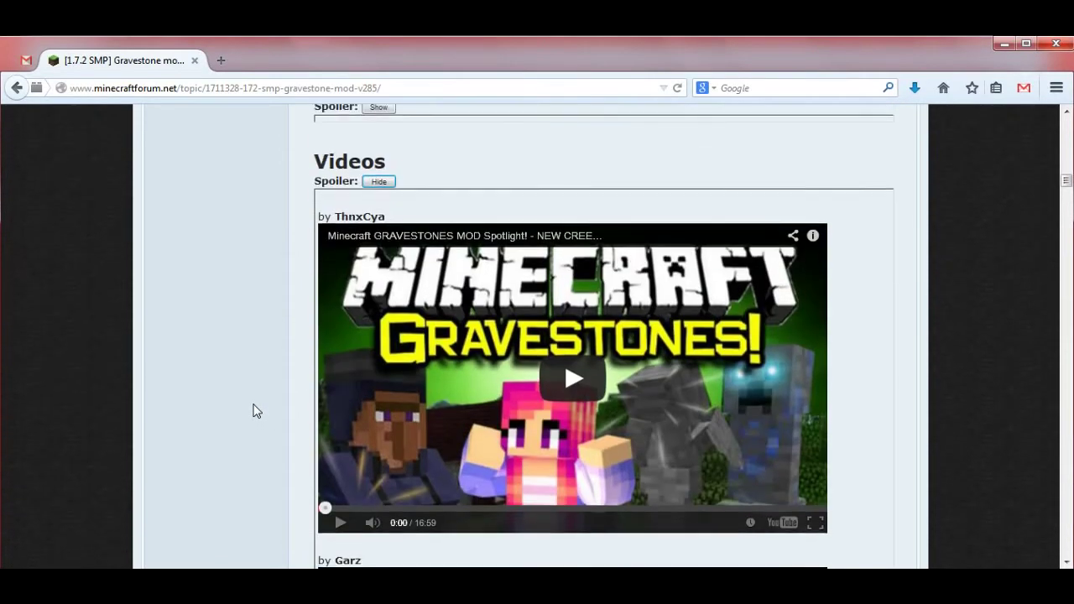
{"action": "scroll", "coordinate": [256, 411], "scroll_direction": "down", "scroll_amount": 4}
{"action": "scroll", "coordinate": [256, 412], "scroll_direction": "down", "scroll_amount": 10}
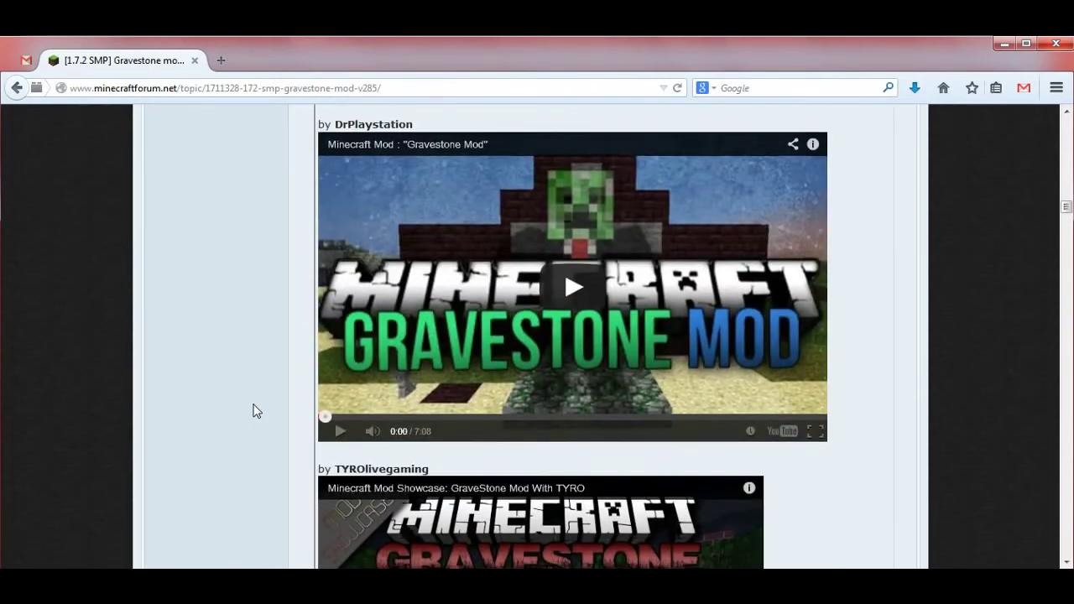
{"action": "scroll", "coordinate": [256, 412], "scroll_direction": "up", "scroll_amount": 8}
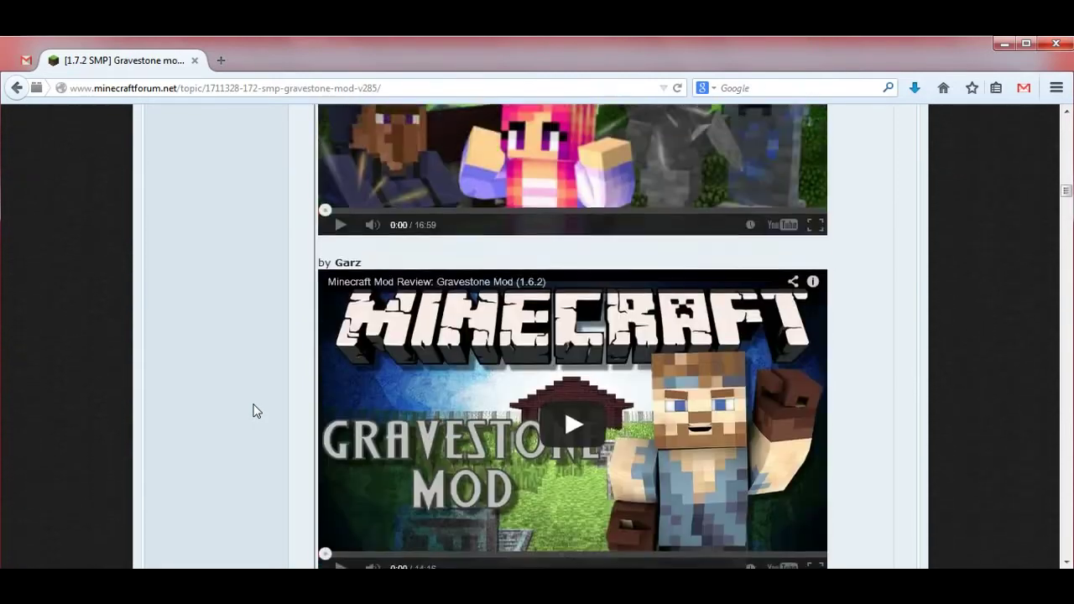
{"action": "scroll", "coordinate": [256, 411], "scroll_direction": "up", "scroll_amount": 6}
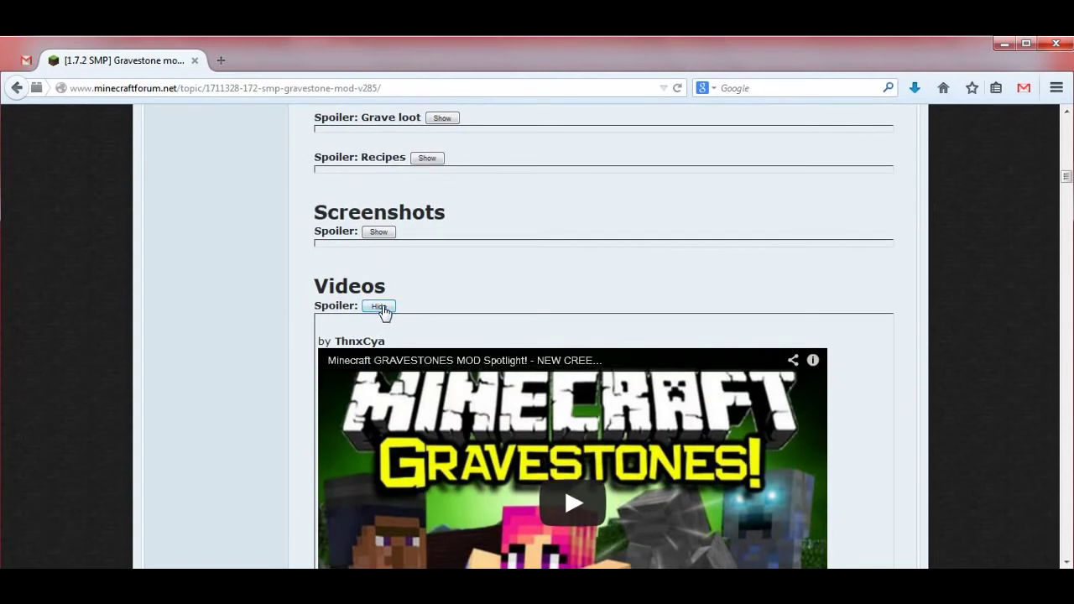
{"action": "left_click", "coordinate": [379, 307]}
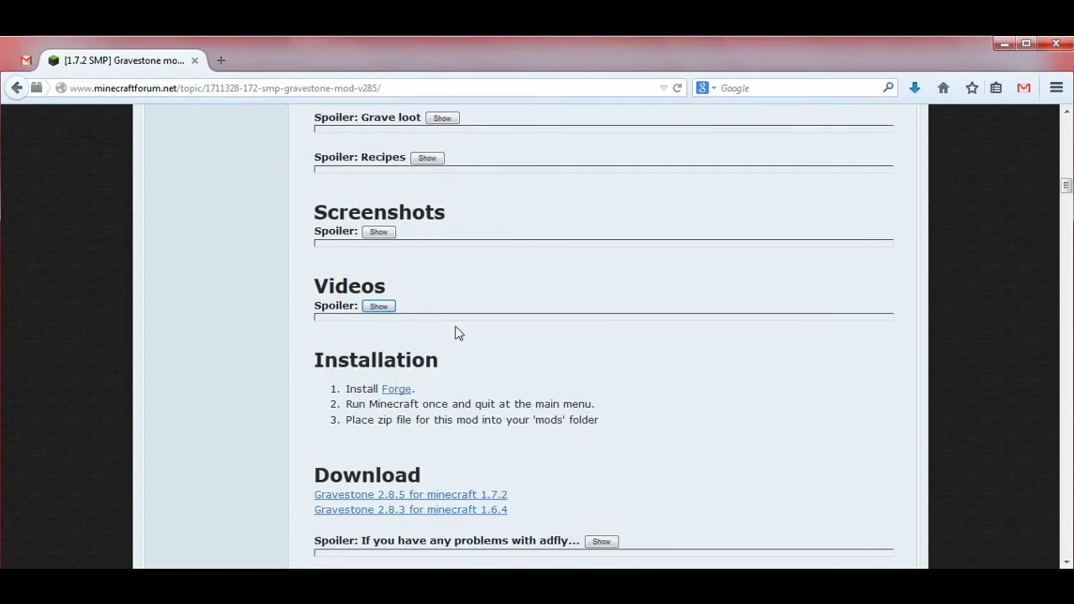
Step: Locate the Download section and highlight the Gravestone 2.8.5 for minecraft 1.7.2 link, then clear the highlight
{"action": "left_click_drag", "start_coordinate": [436, 480], "coordinate": [331, 462]}
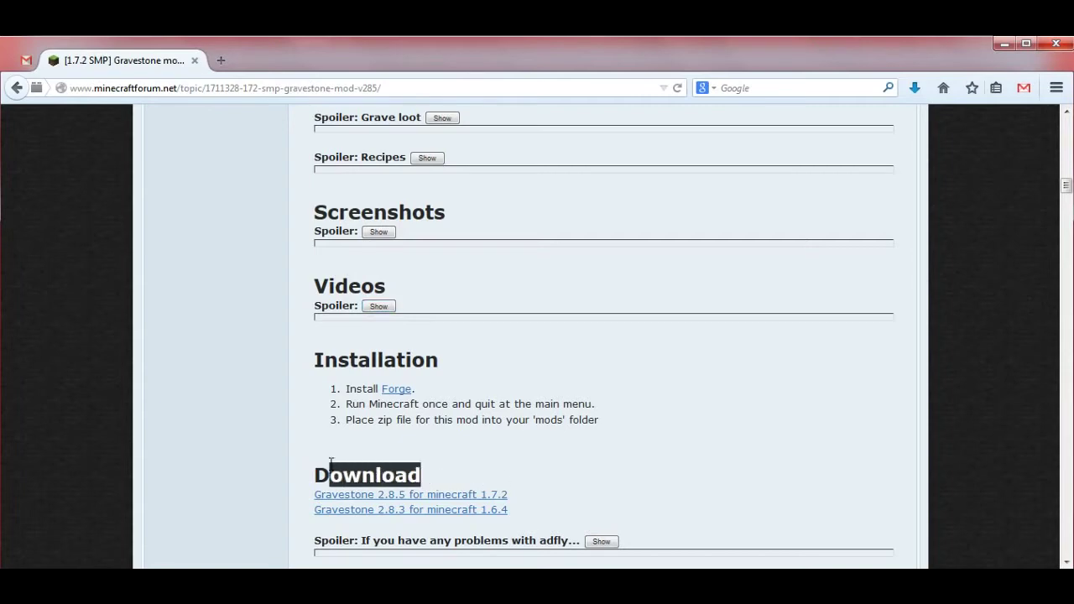
{"action": "scroll", "coordinate": [669, 477], "scroll_direction": "down", "scroll_amount": 5}
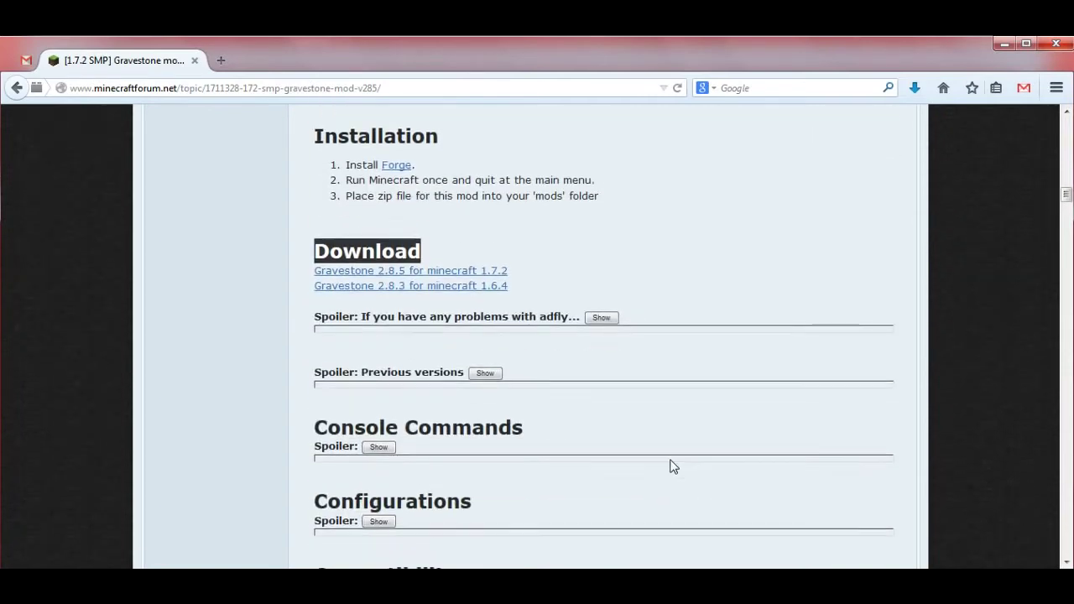
{"action": "left_click", "coordinate": [504, 264]}
{"action": "left_click_drag", "start_coordinate": [503, 267], "coordinate": [319, 271]}
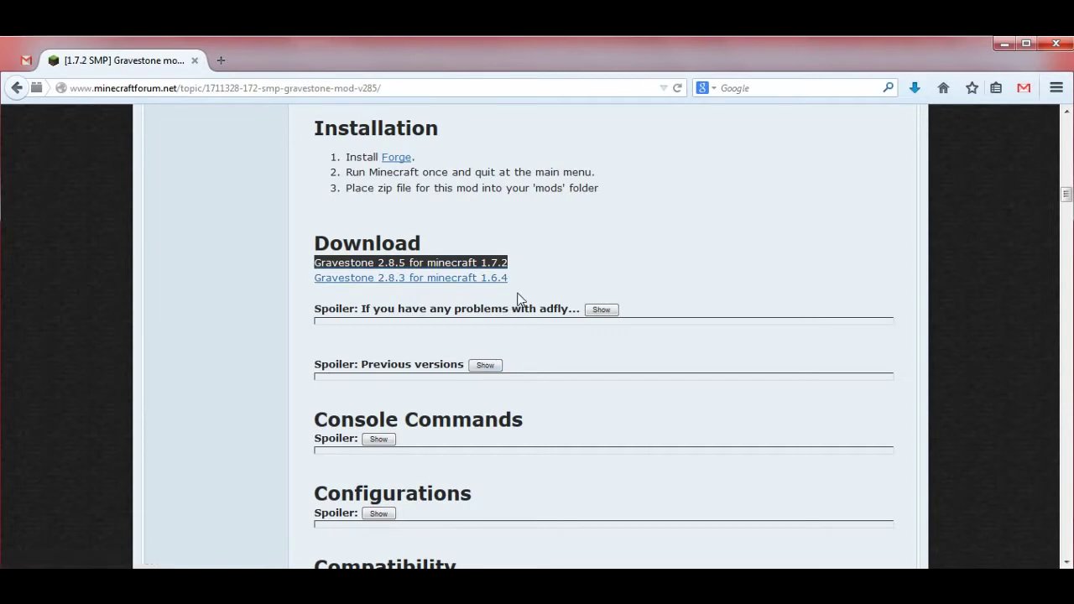
{"action": "left_click", "coordinate": [547, 263]}
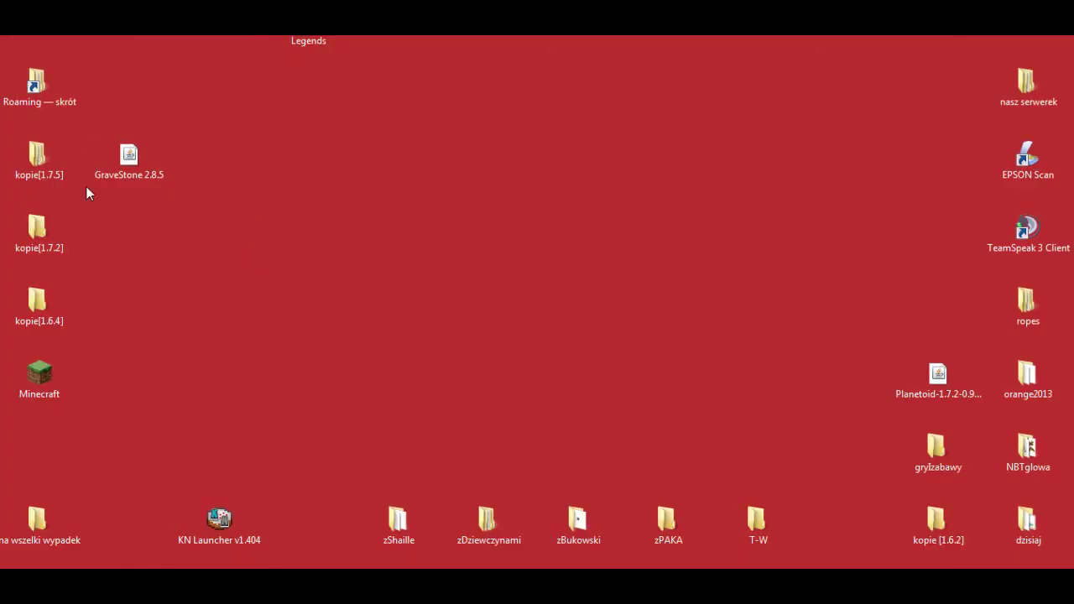
Step: Move the GraveStone 2.8.5 file from the desktop into Roaming's .minecraft mods folder and close the folder window
{"action": "double_click", "coordinate": [34, 88]}
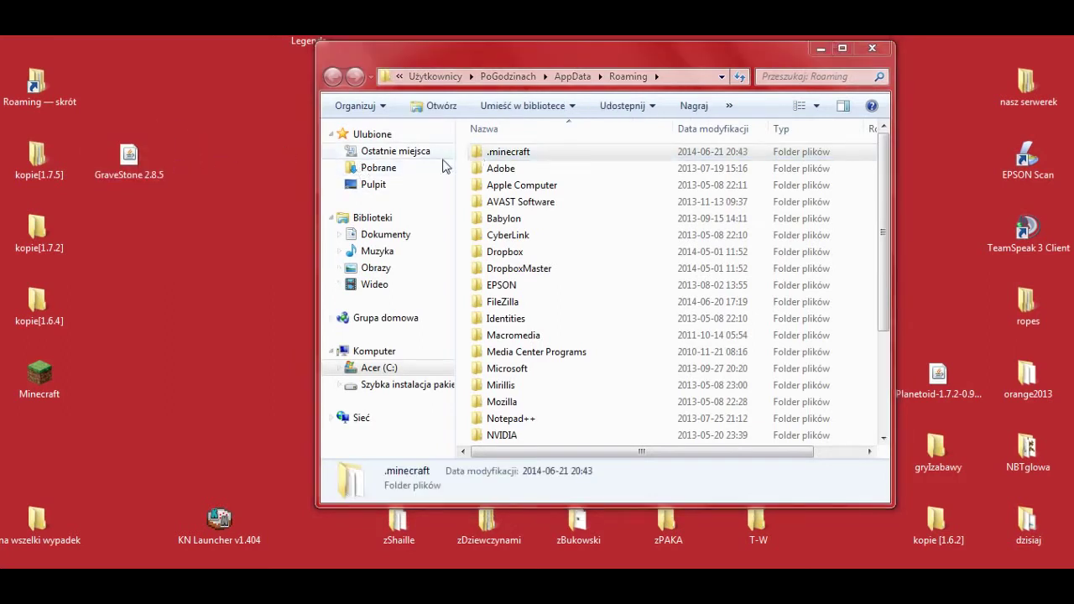
{"action": "left_click", "coordinate": [132, 178]}
{"action": "left_click", "coordinate": [483, 154]}
{"action": "double_click", "coordinate": [483, 154]}
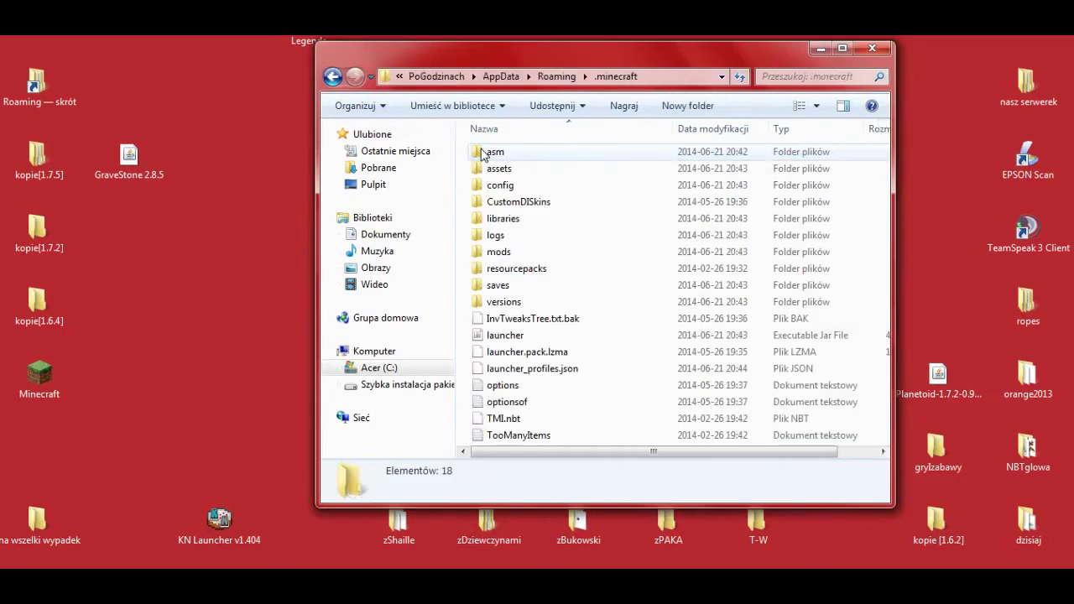
{"action": "double_click", "coordinate": [484, 254]}
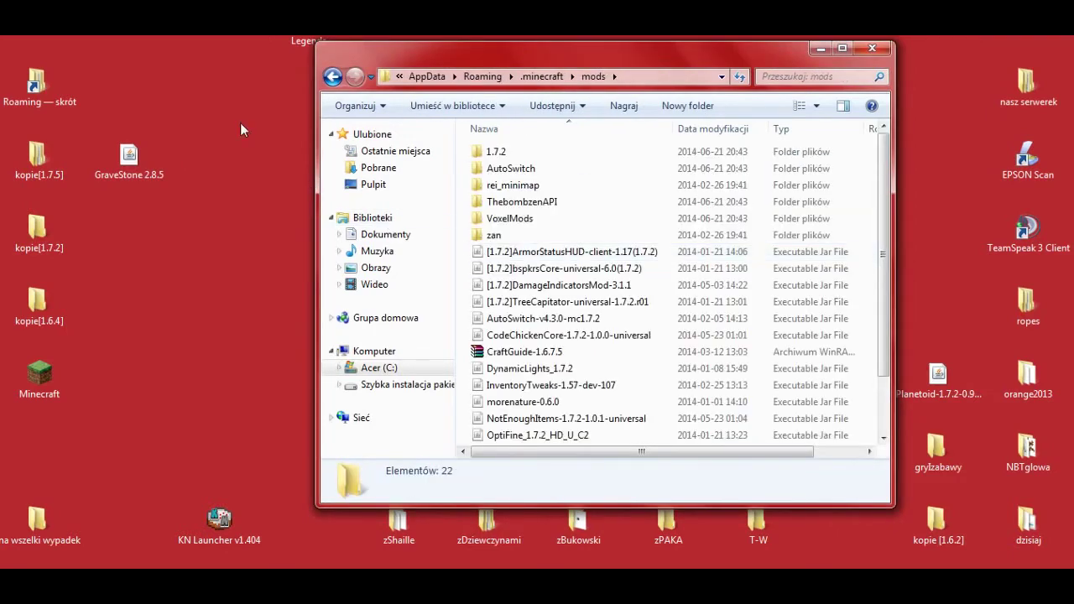
{"action": "left_click_drag", "start_coordinate": [129, 158], "coordinate": [708, 470]}
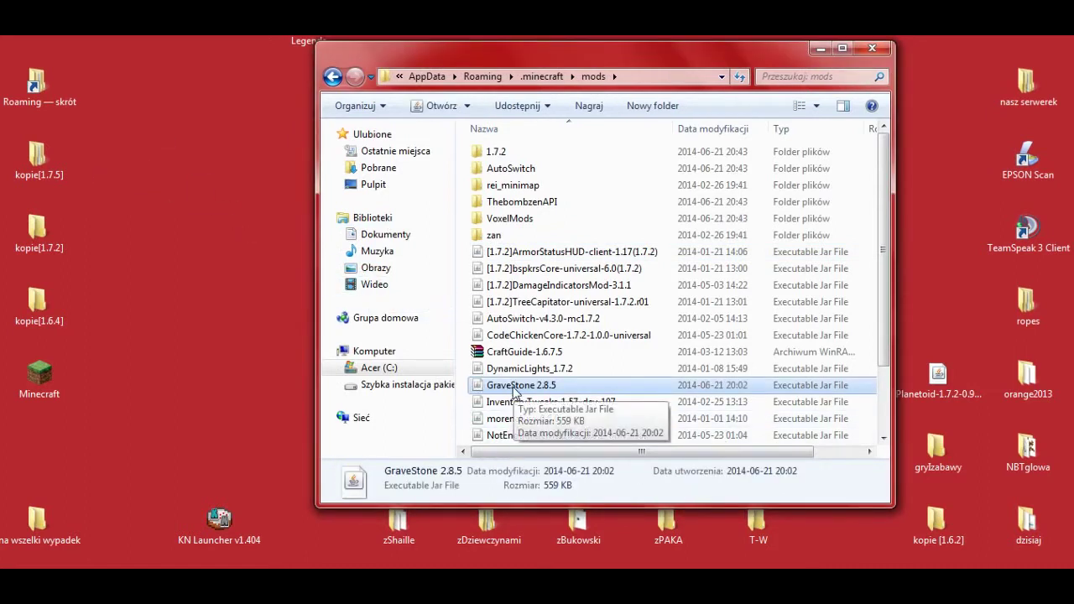
{"action": "left_click", "coordinate": [868, 53]}
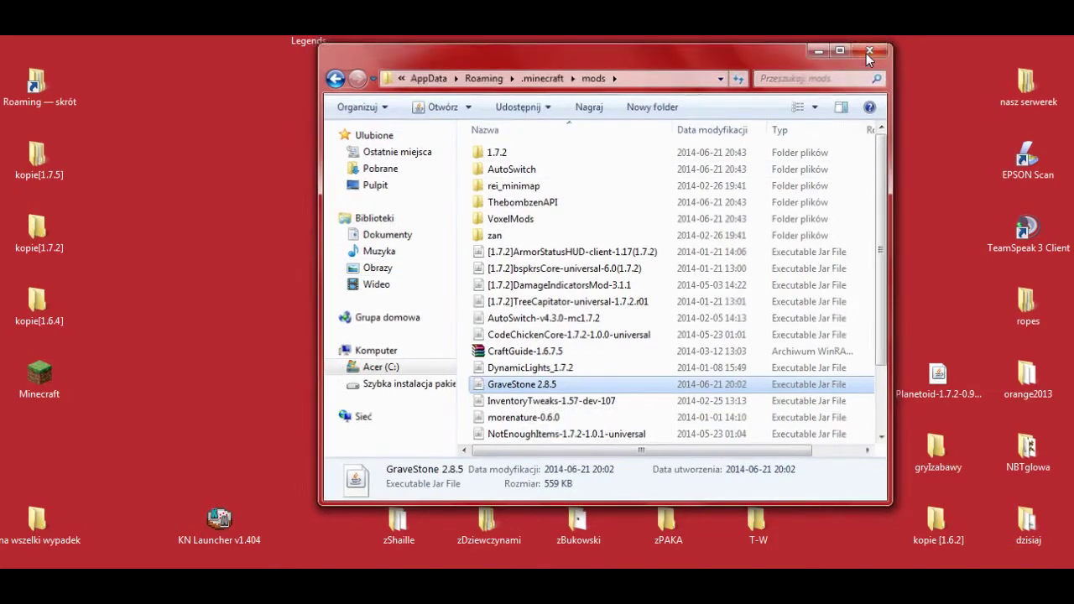
{"action": "double_click", "coordinate": [43, 370]}
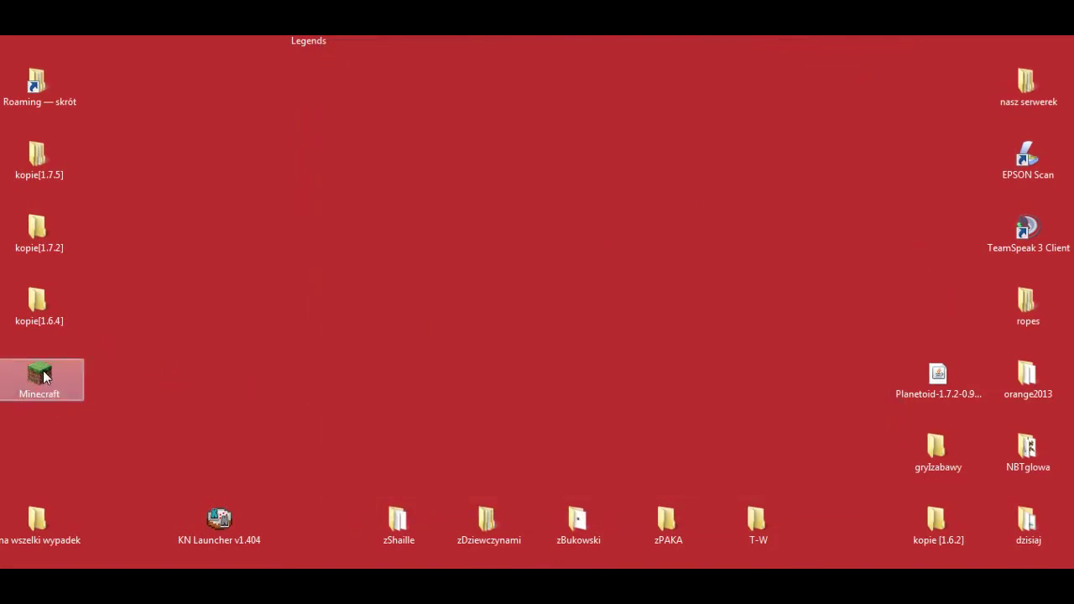
{"action": "left_click", "coordinate": [578, 300]}
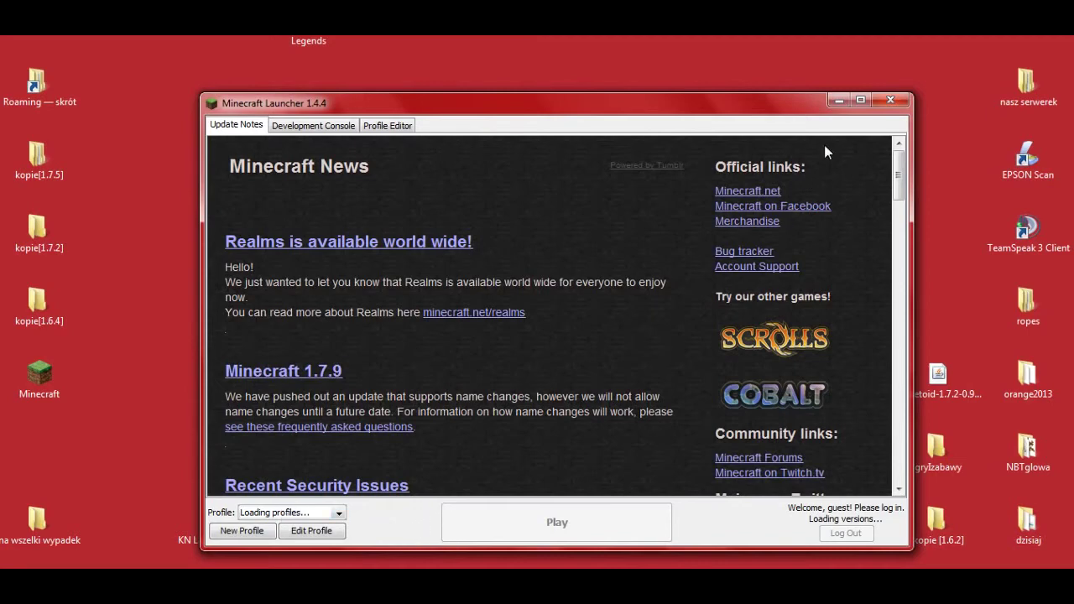
{"action": "left_click", "coordinate": [890, 100]}
Step: Launch Minecraft, try to start the game with the Forge1121 profile, and close the launcher
{"action": "double_click", "coordinate": [40, 378]}
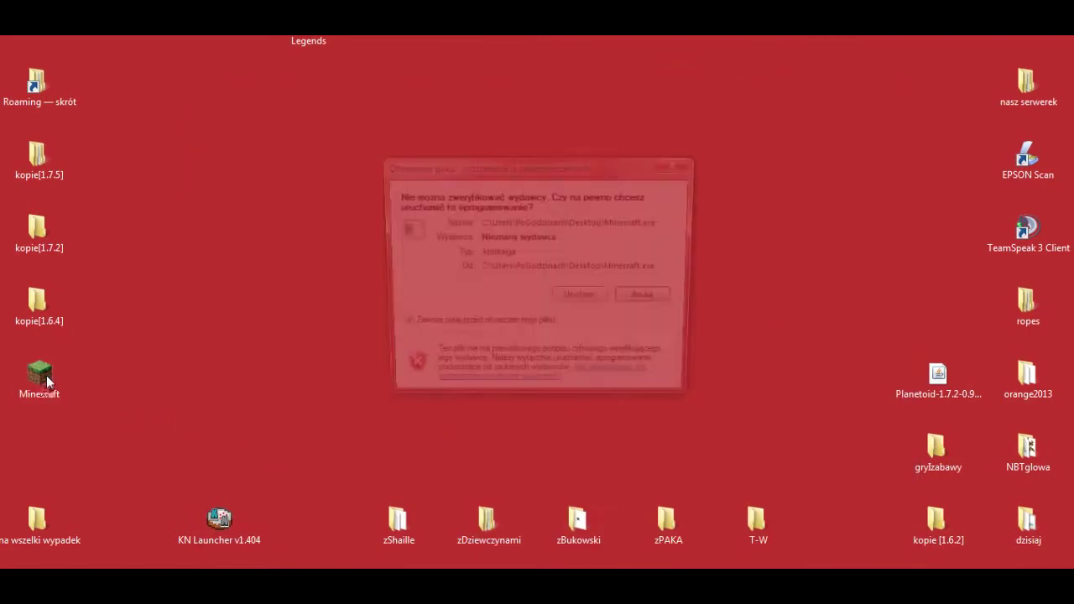
{"action": "left_click", "coordinate": [579, 294]}
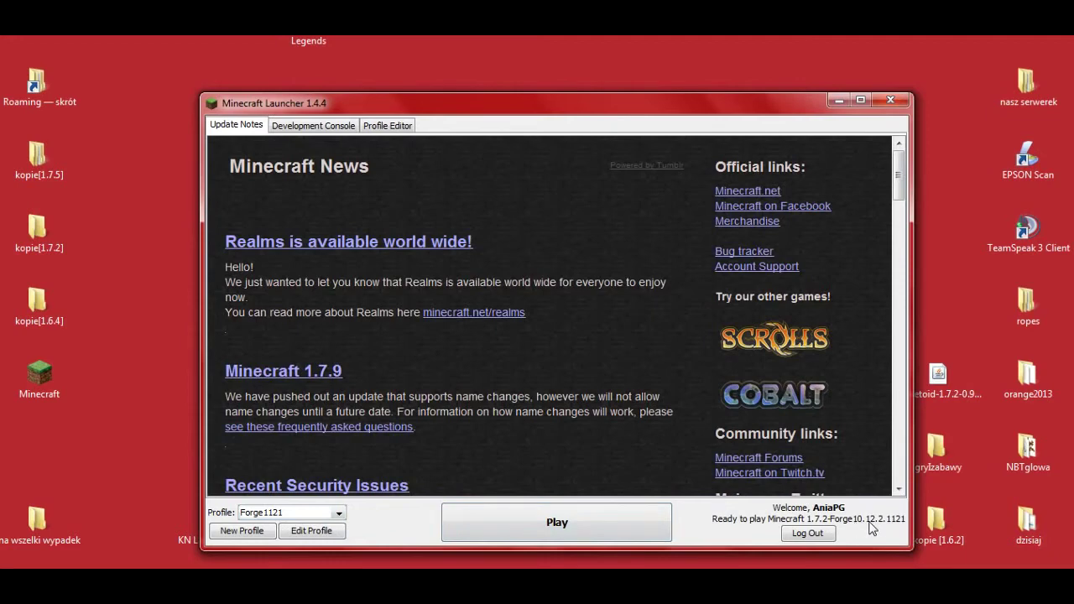
{"action": "left_click", "coordinate": [576, 525]}
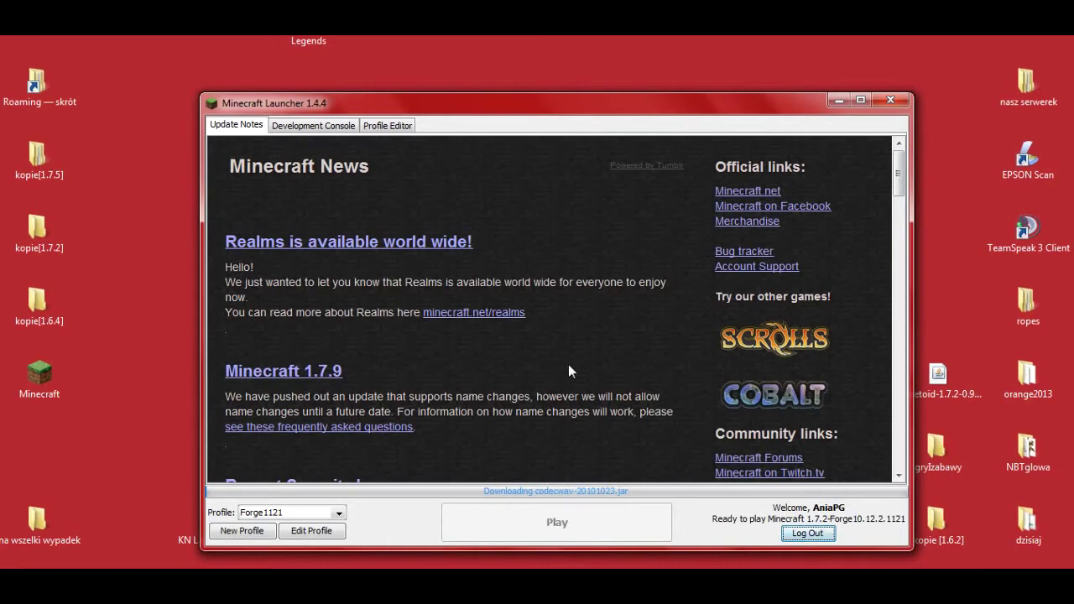
{"action": "left_click", "coordinate": [890, 99]}
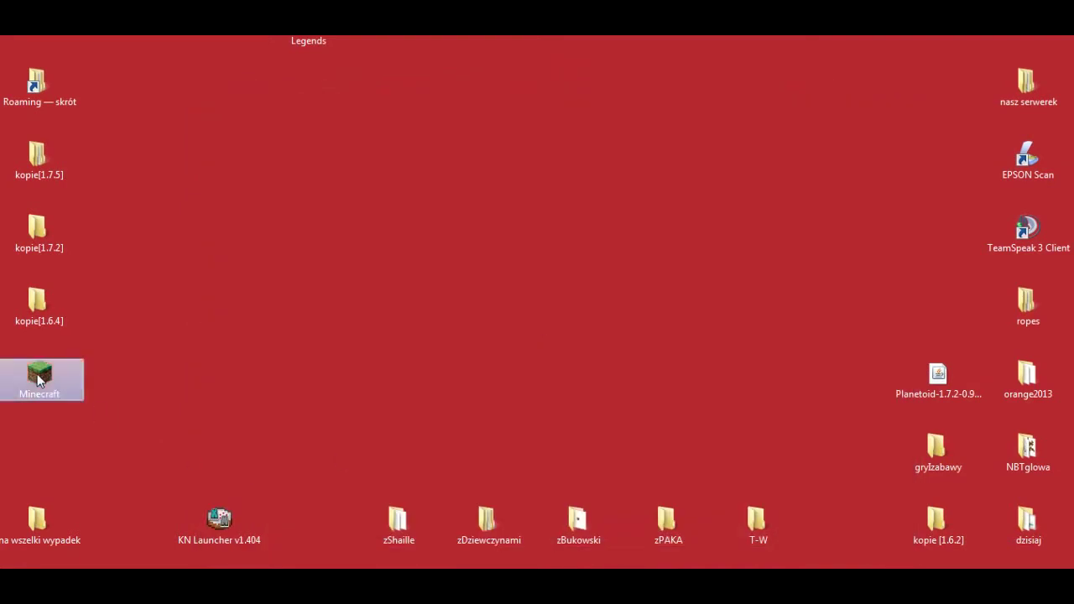
Step: Launch Minecraft, start the game with the Forge1121 profile, and bring the game's main menu to the front
{"action": "double_click", "coordinate": [40, 381]}
{"action": "left_click", "coordinate": [574, 300]}
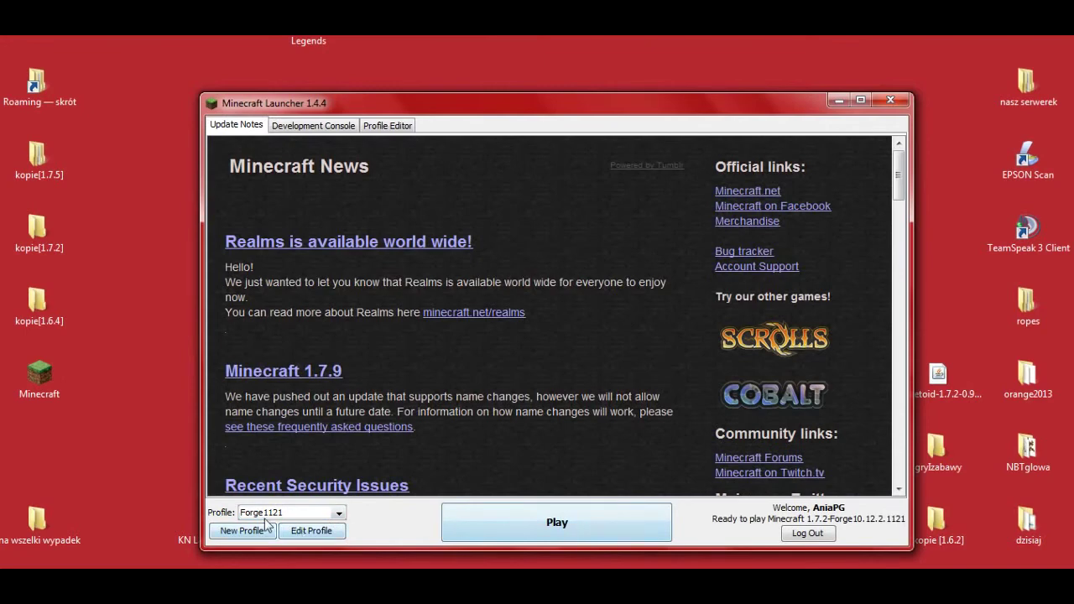
{"action": "left_click", "coordinate": [583, 539]}
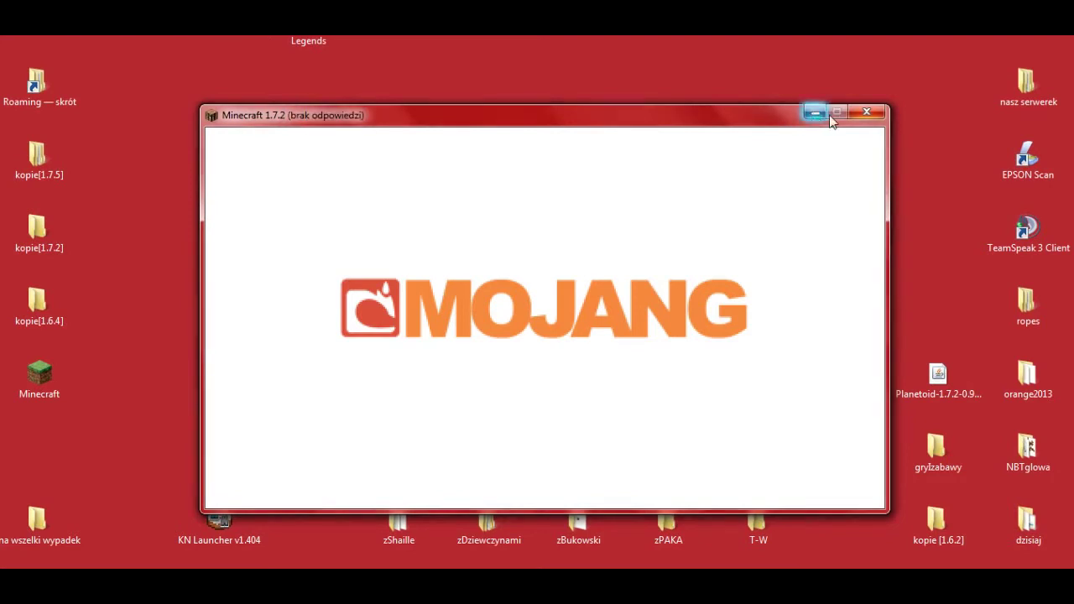
{"action": "left_click", "coordinate": [865, 114]}
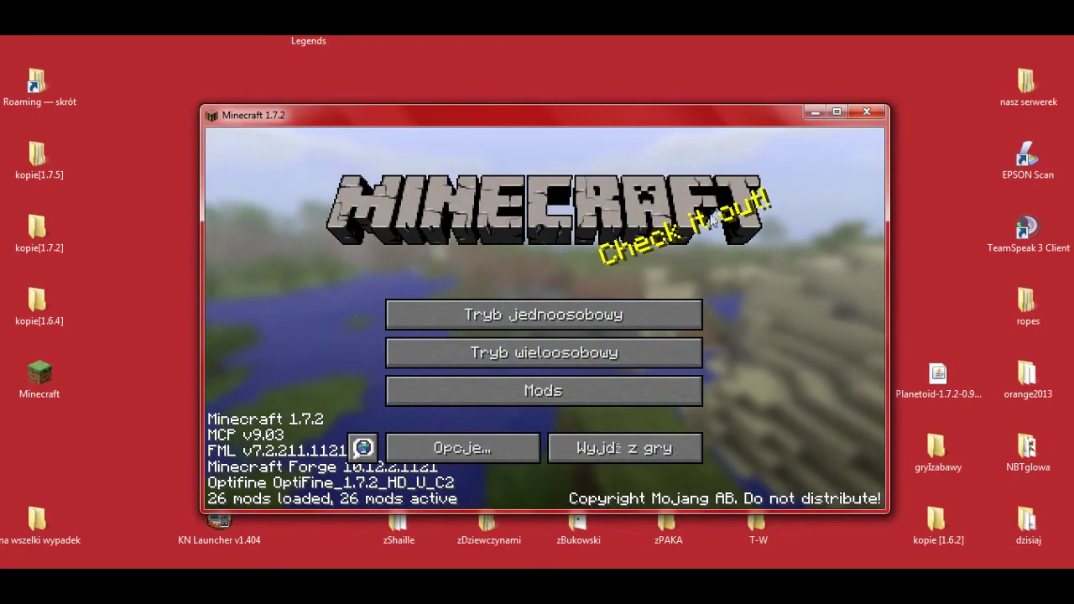
{"action": "left_click", "coordinate": [813, 113]}
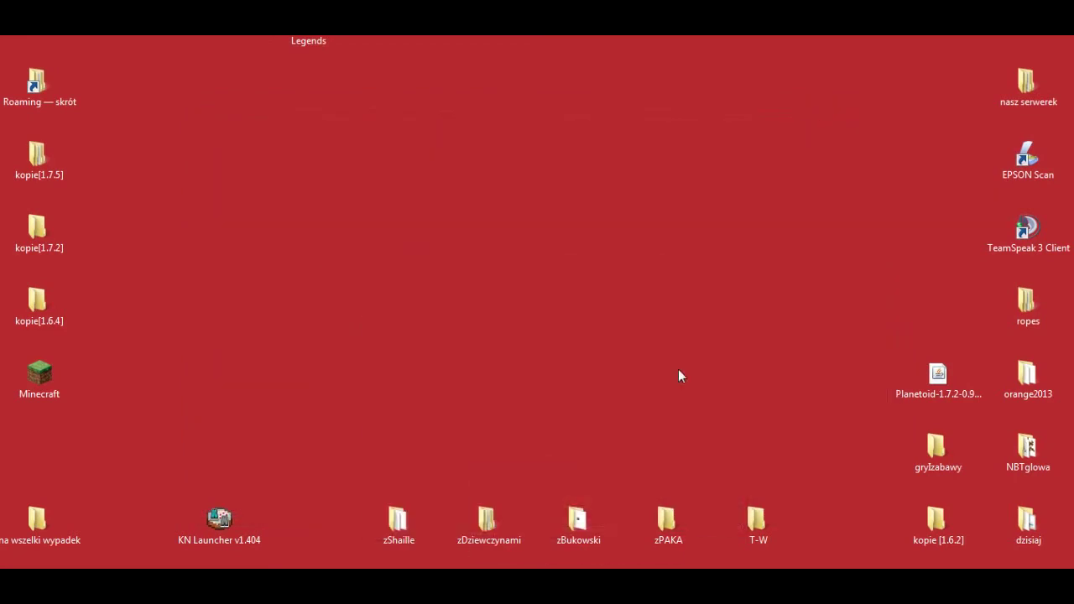
{"action": "key", "text": "alt+Tab"}
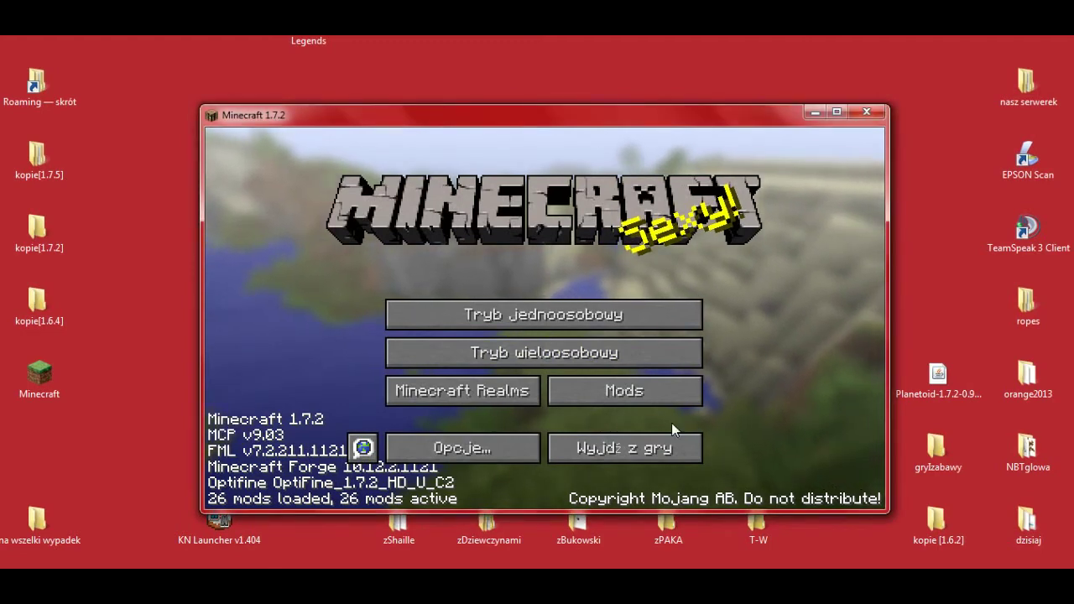
Step: Check the installed mods for the GraveStone 2.8.5 entry, select it, and return to the main menu
{"action": "left_click", "coordinate": [630, 396]}
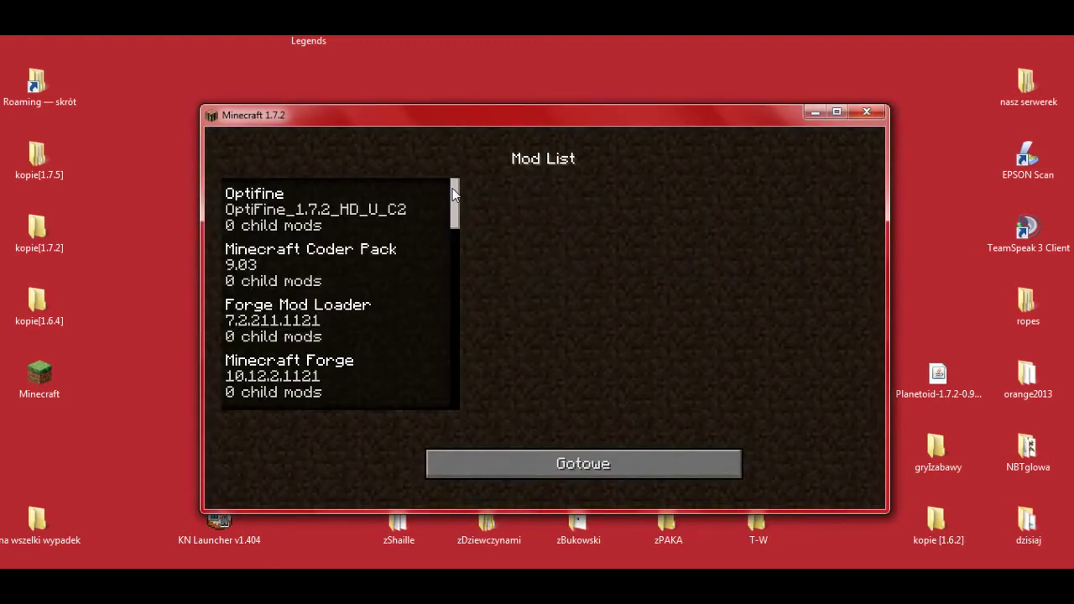
{"action": "left_click_drag", "start_coordinate": [452, 188], "coordinate": [448, 351]}
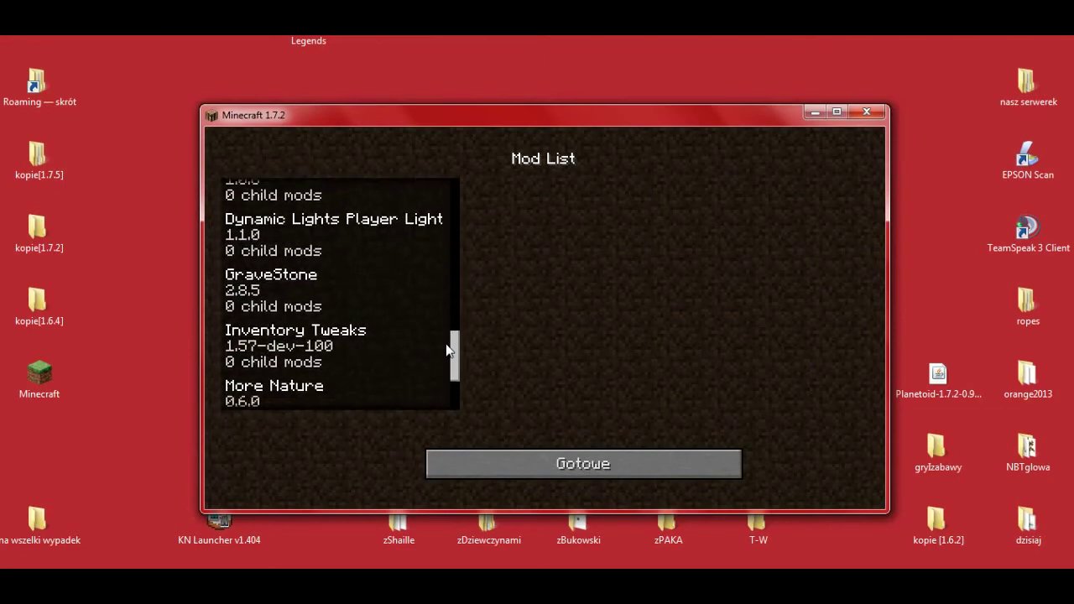
{"action": "left_click", "coordinate": [277, 292]}
{"action": "left_click", "coordinate": [577, 463]}
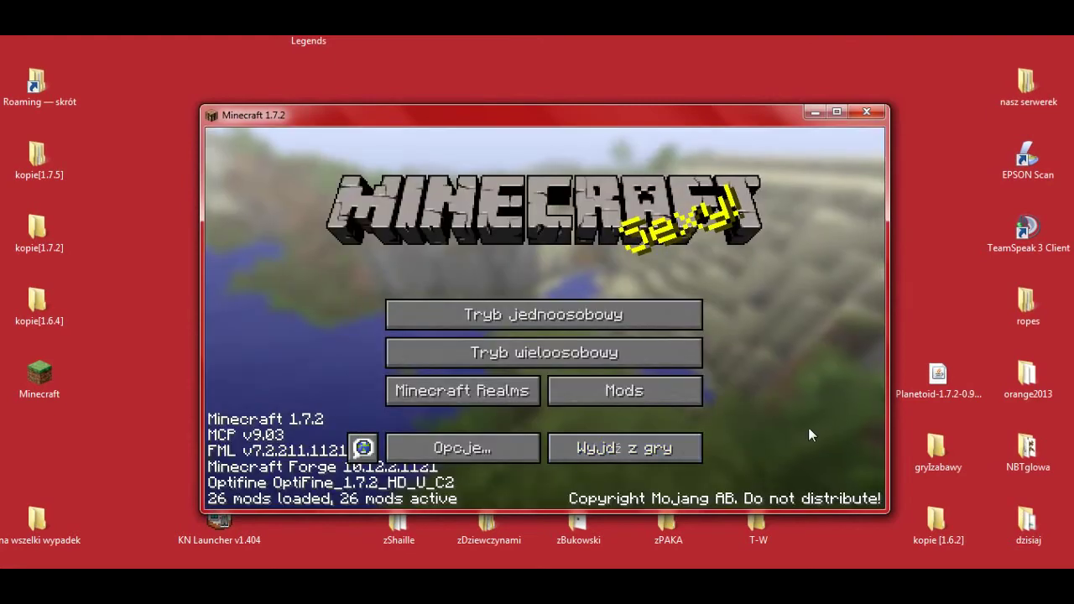
Step: Load the single-player world moreNature and walk up onto the raised grass area
{"action": "left_click", "coordinate": [527, 315]}
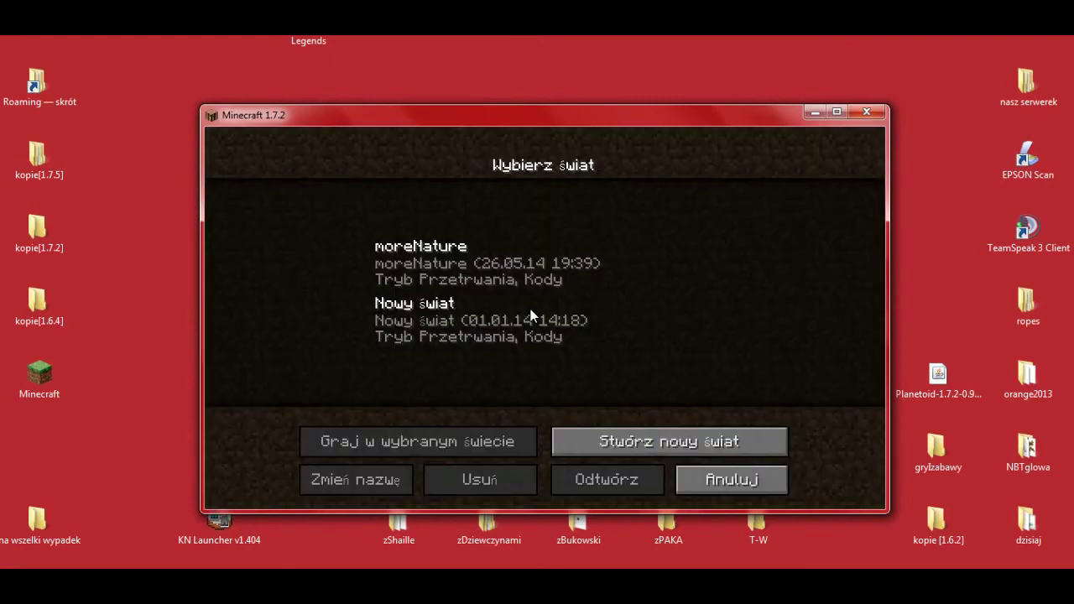
{"action": "left_click", "coordinate": [415, 267]}
{"action": "left_click", "coordinate": [419, 441]}
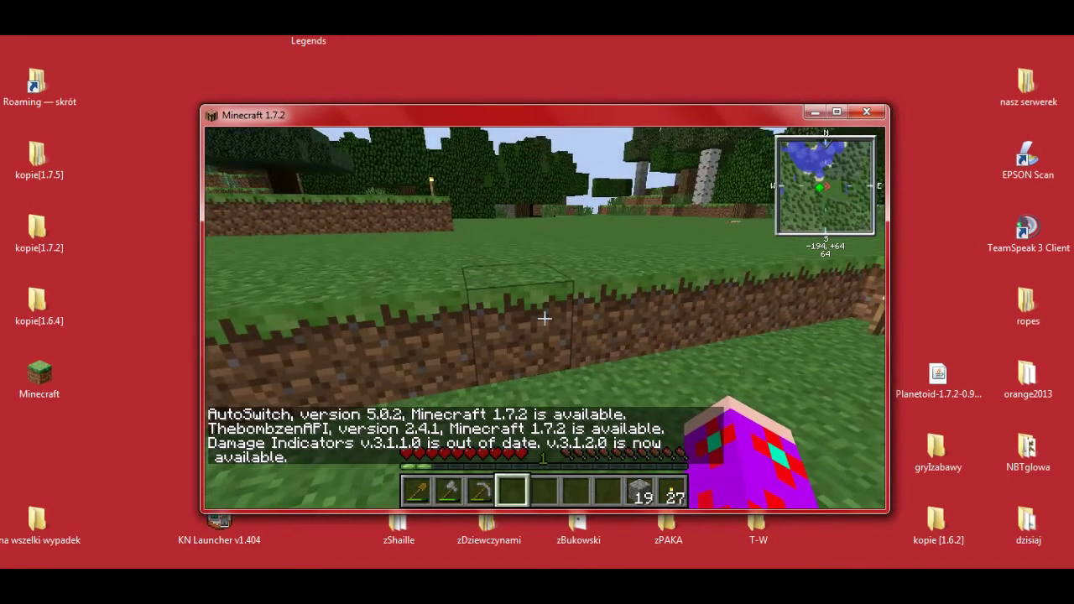
{"action": "key", "text": "w"}
{"action": "key", "text": "space"}
{"action": "key", "text": "w"}
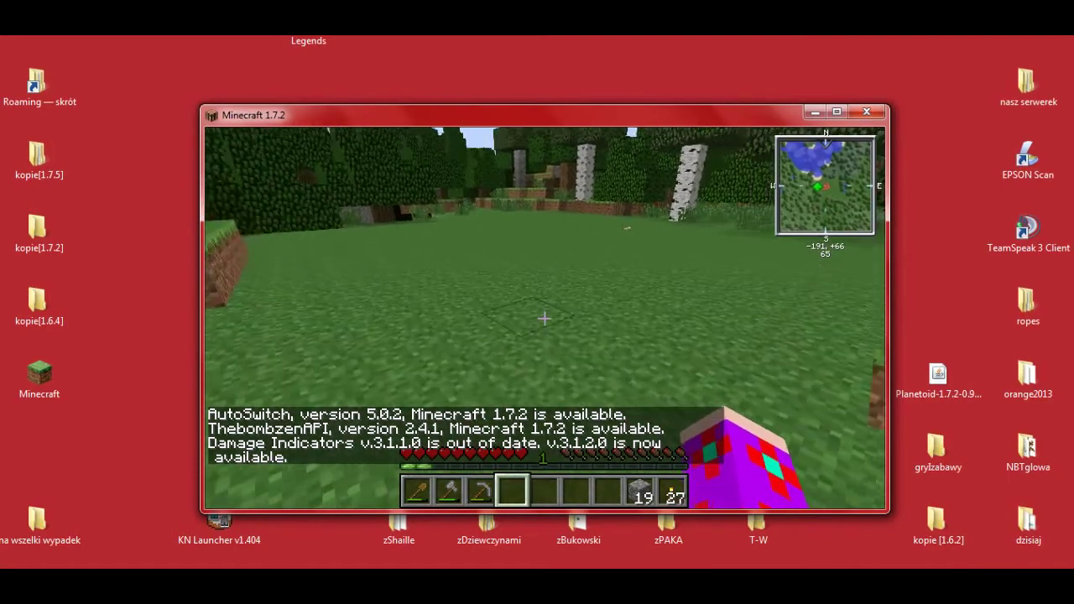
Step: Browse the last pages of the inventory's NEI item list and show the crafting recipe for the Chisel
{"action": "mouse_move", "coordinate": [544, 319]}
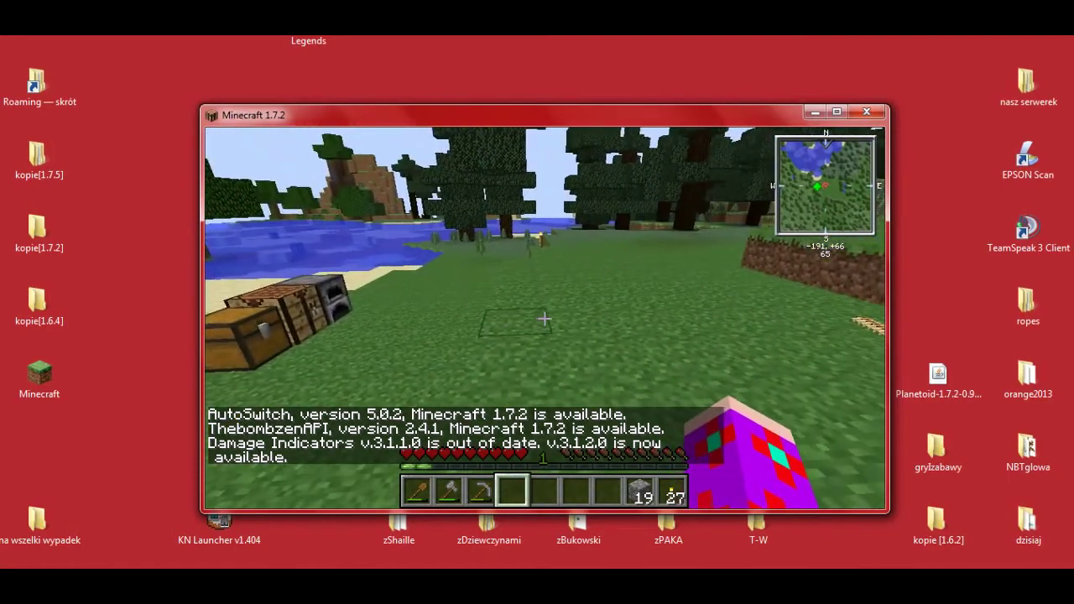
{"action": "key", "text": "e"}
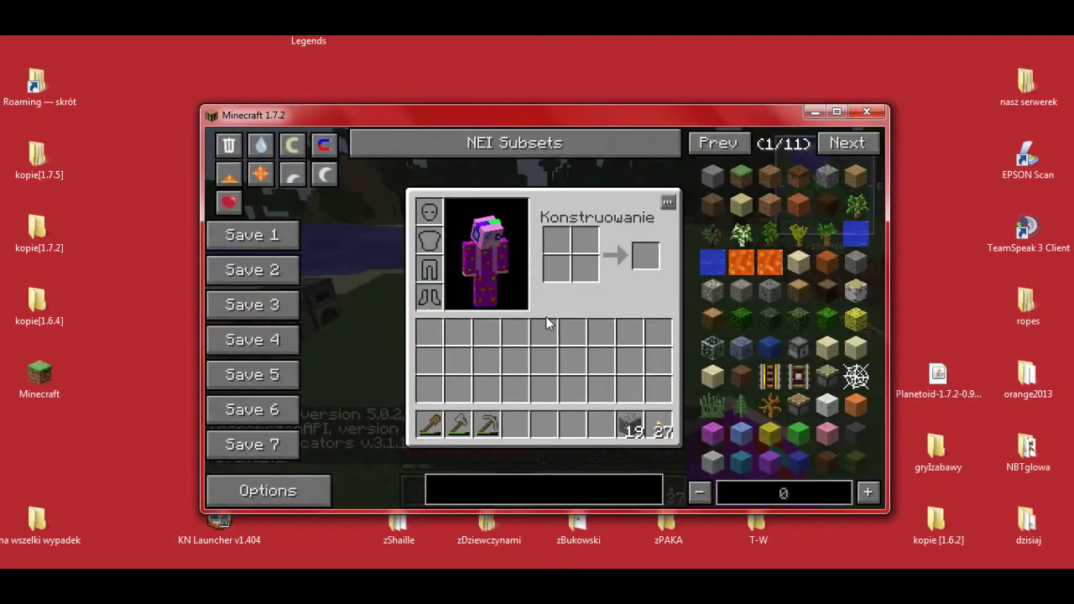
{"action": "left_click", "coordinate": [732, 150]}
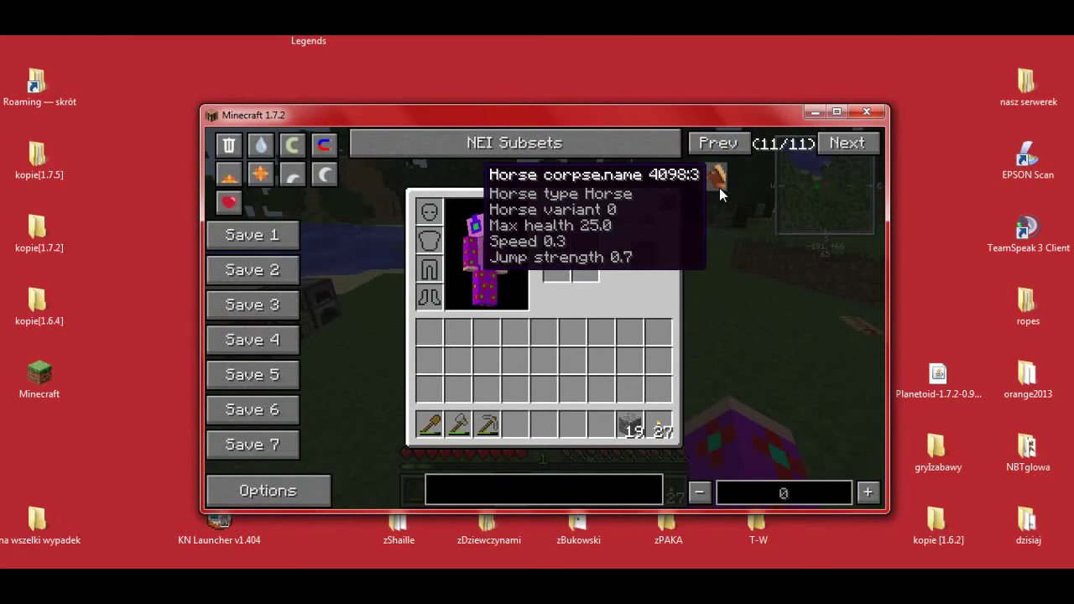
{"action": "left_click", "coordinate": [716, 145]}
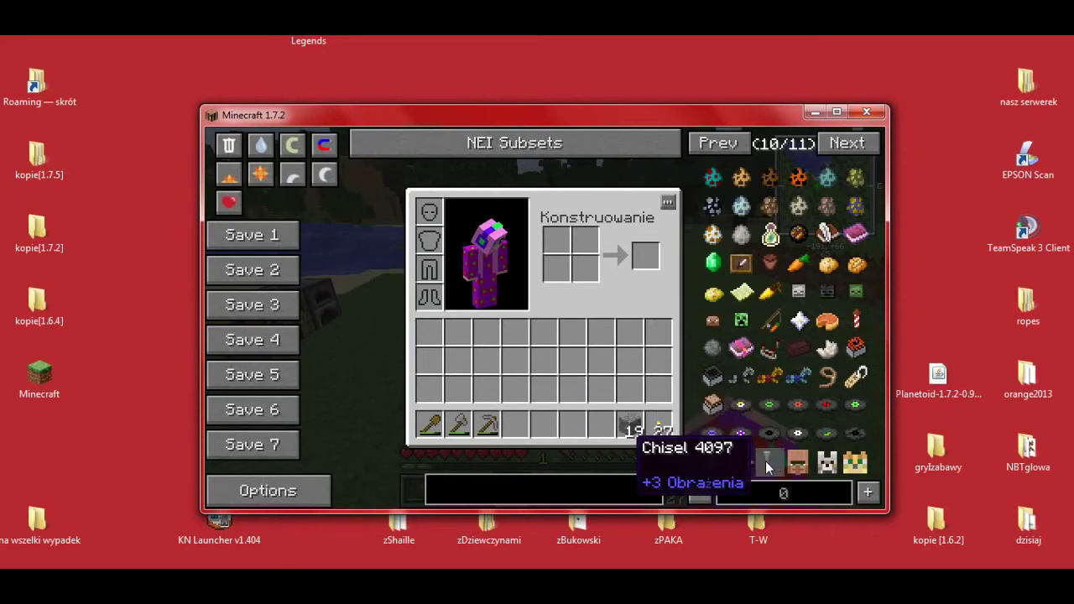
{"action": "key", "text": "r"}
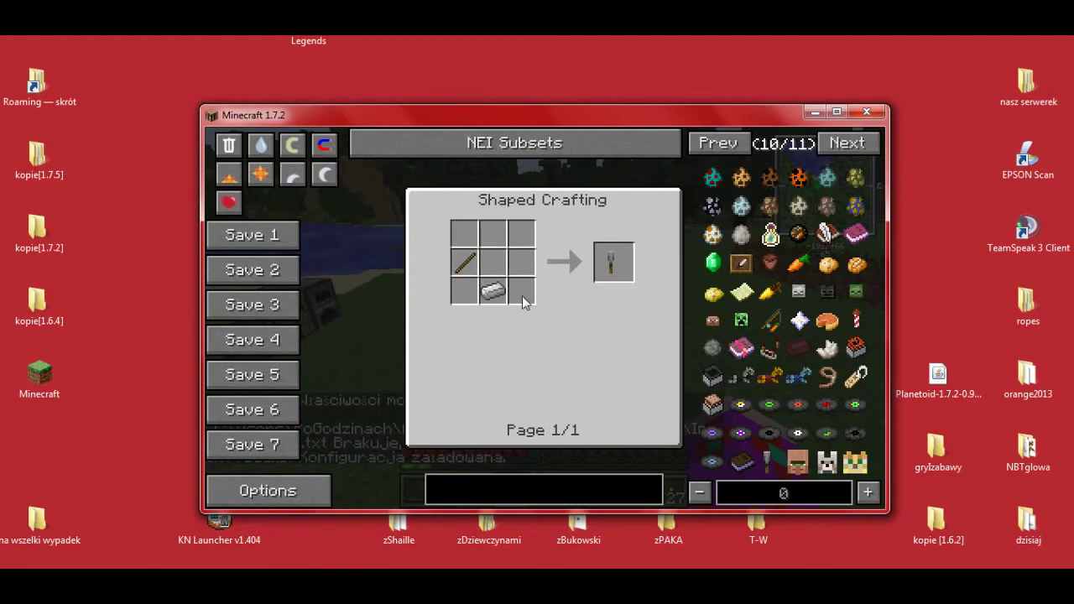